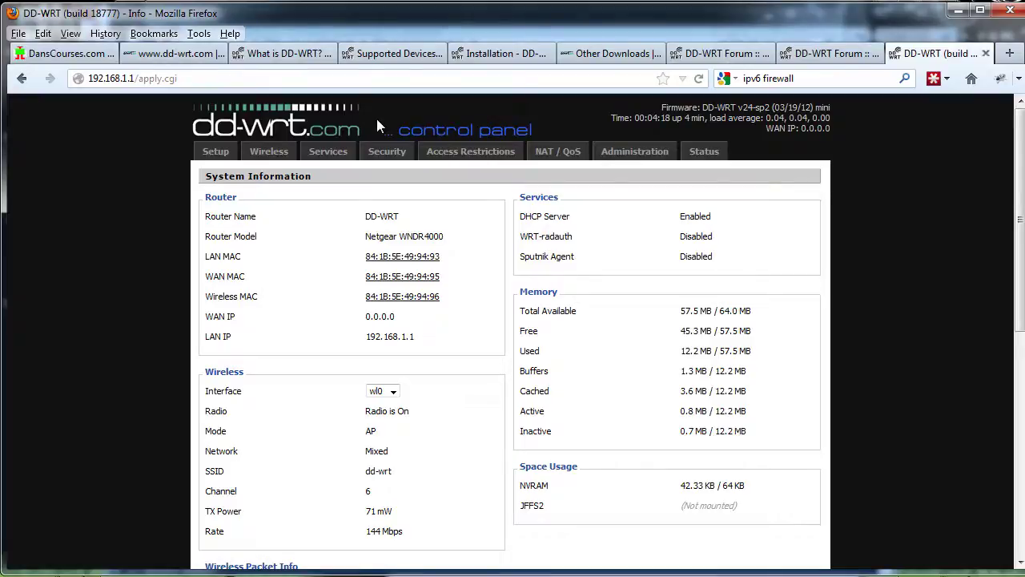
# Switch to the Peacock Thread FAQ and scroll down to its hard-reset and firmware-upgrade notes.
pyautogui.click(729, 53)
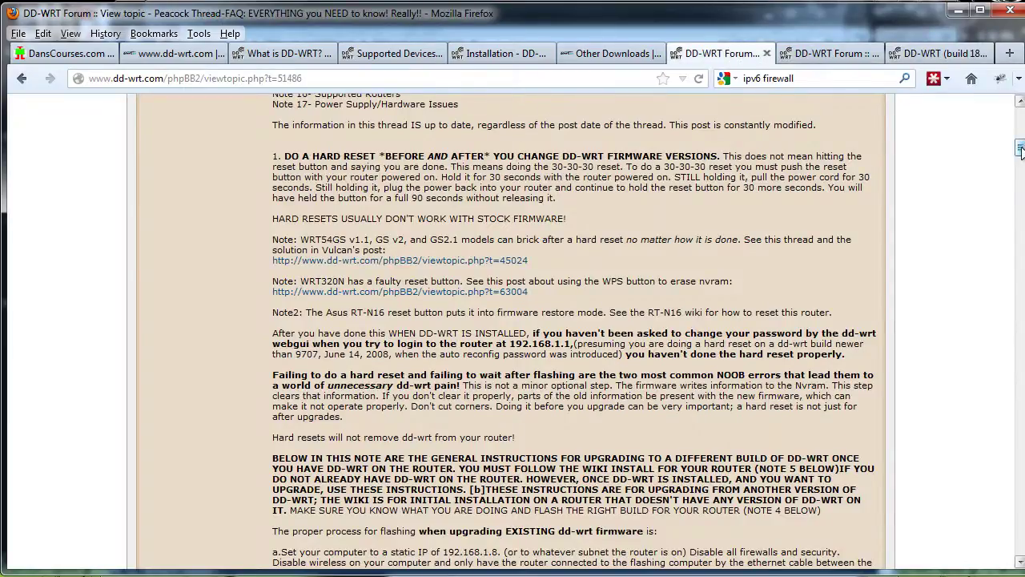
pyautogui.moveTo(1019, 149); pyautogui.dragTo(1020, 119)
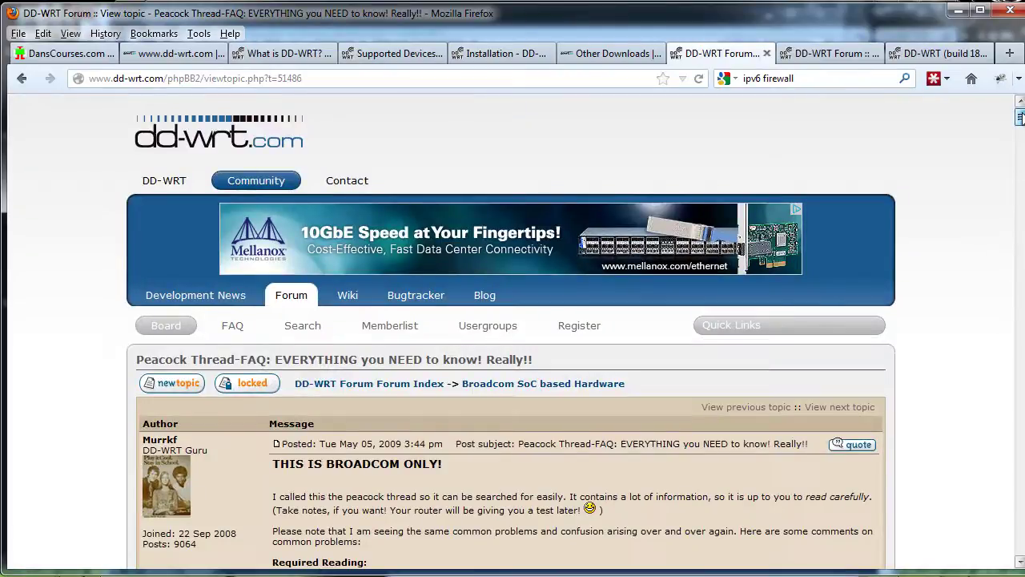
pyautogui.moveTo(1019, 118); pyautogui.dragTo(1021, 130)
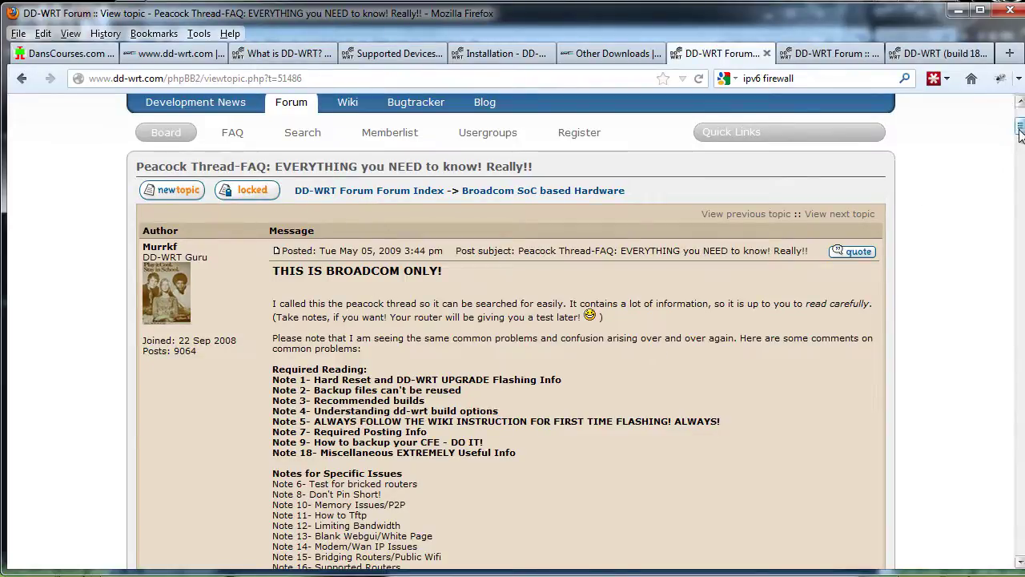
pyautogui.moveTo(1019, 130); pyautogui.dragTo(1022, 149)
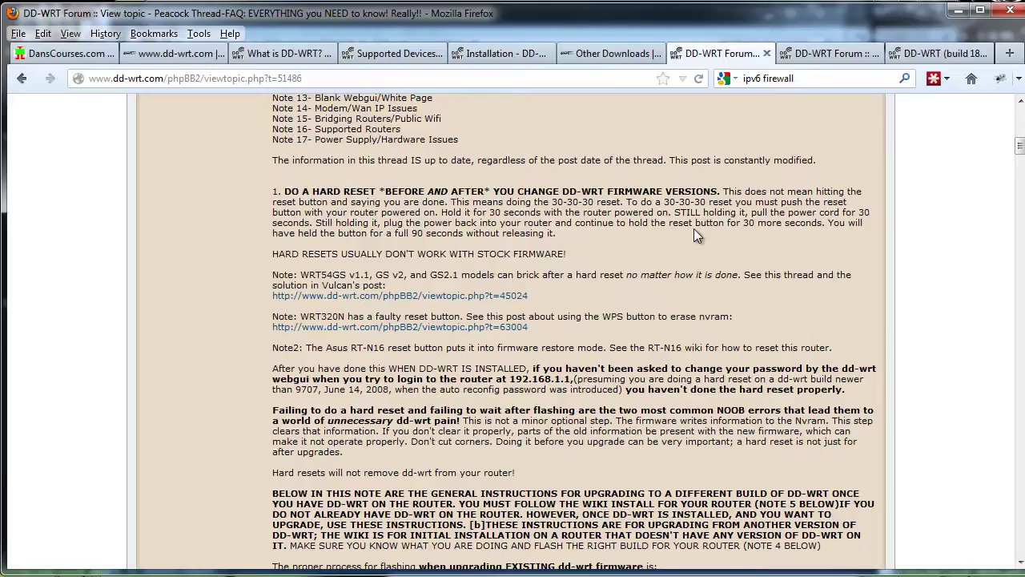
pyautogui.scroll(-4, 693, 228)
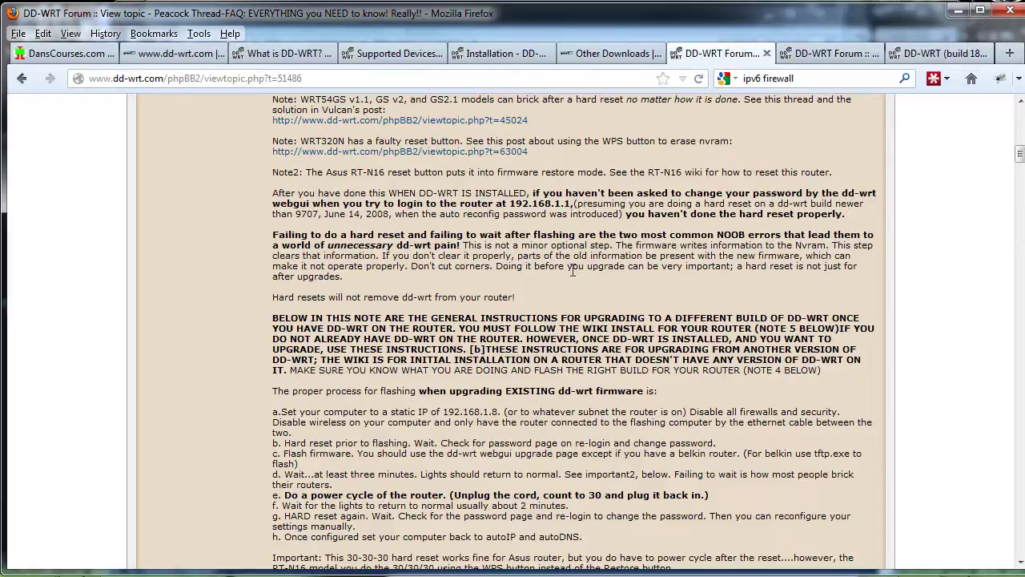
pyautogui.scroll(-3, 1020, 160)
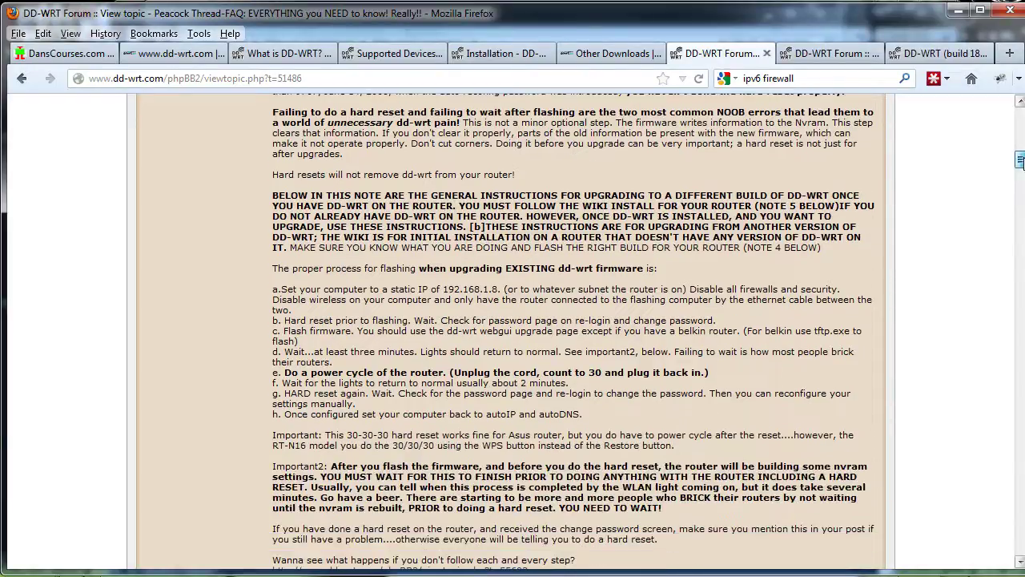
# Scroll the Peacock Thread forum post a little further down.
pyautogui.moveTo(1020, 160); pyautogui.dragTo(1021, 108)
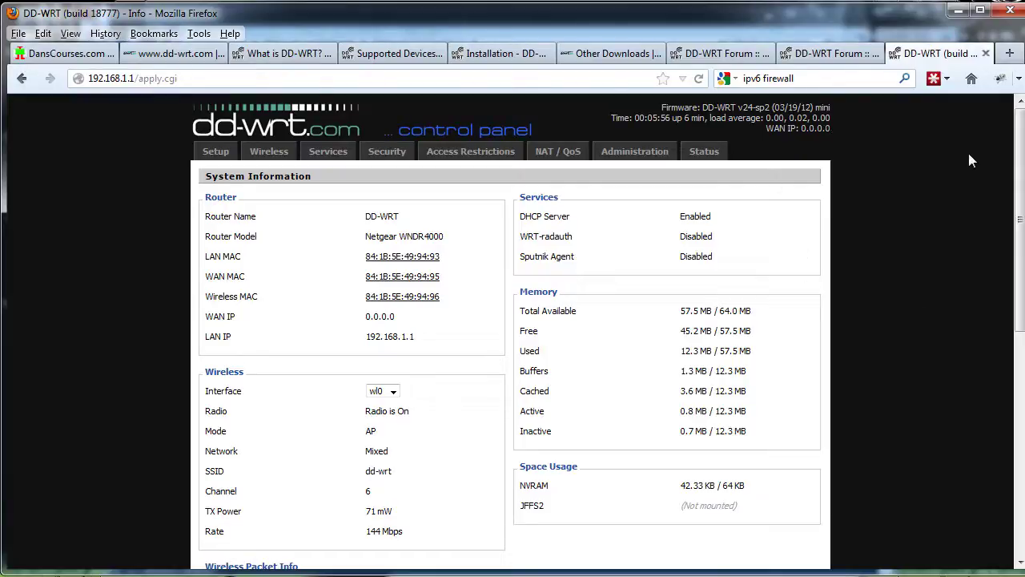
# Reload the router's Info page with resend, then load 192.168.1.1 in a fresh tab.
pyautogui.click(699, 78)
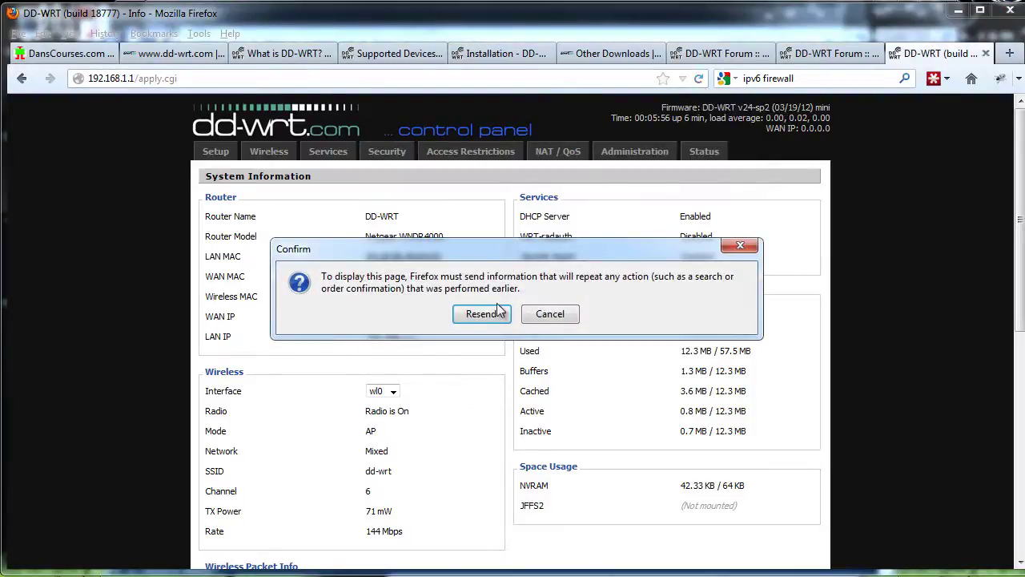
pyautogui.click(482, 314)
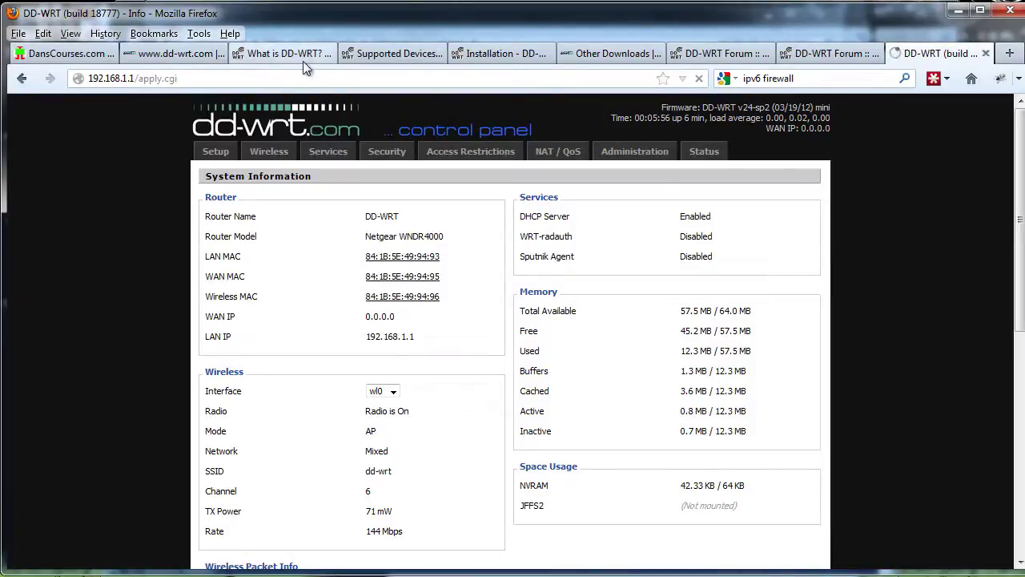
pyautogui.click(230, 79)
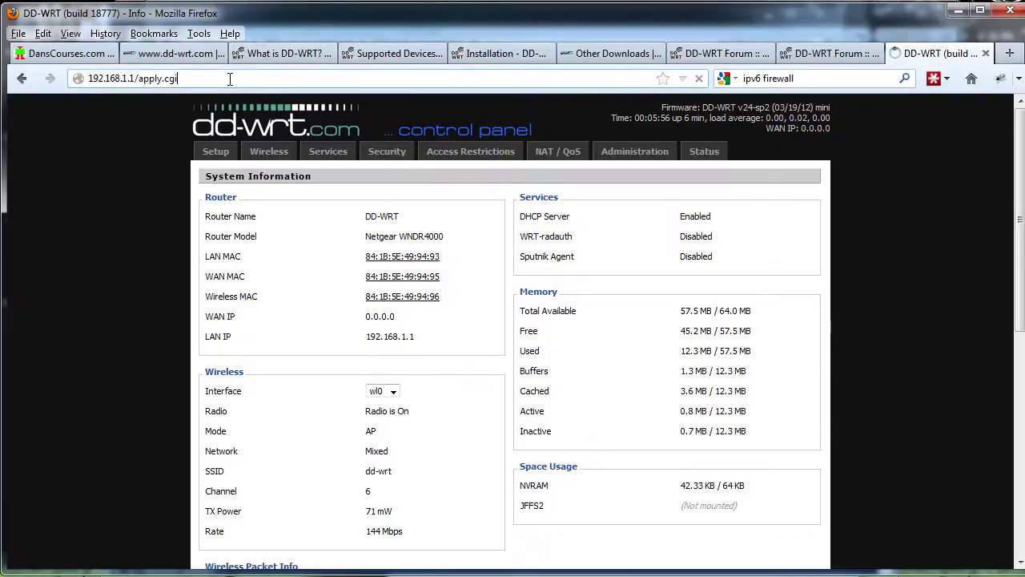
pyautogui.hotkey('ctrl', 'w')
pyautogui.hotkey('ctrl', 't')
pyautogui.write('192.168.1.1')
pyautogui.press('Return')
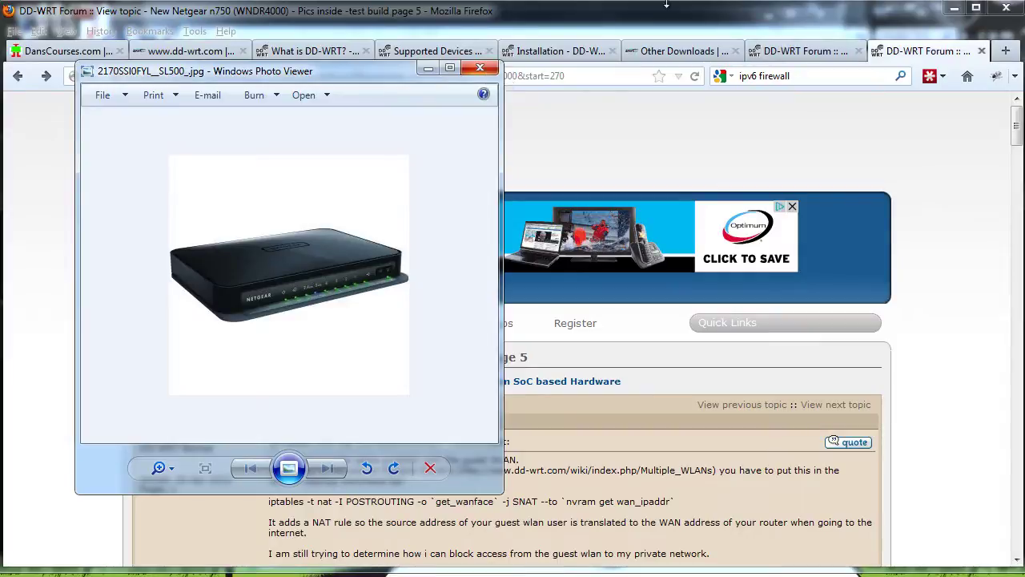
# Close the router photo and load 192.168.1.1 in a new Firefox tab.
pyautogui.click(488, 69)
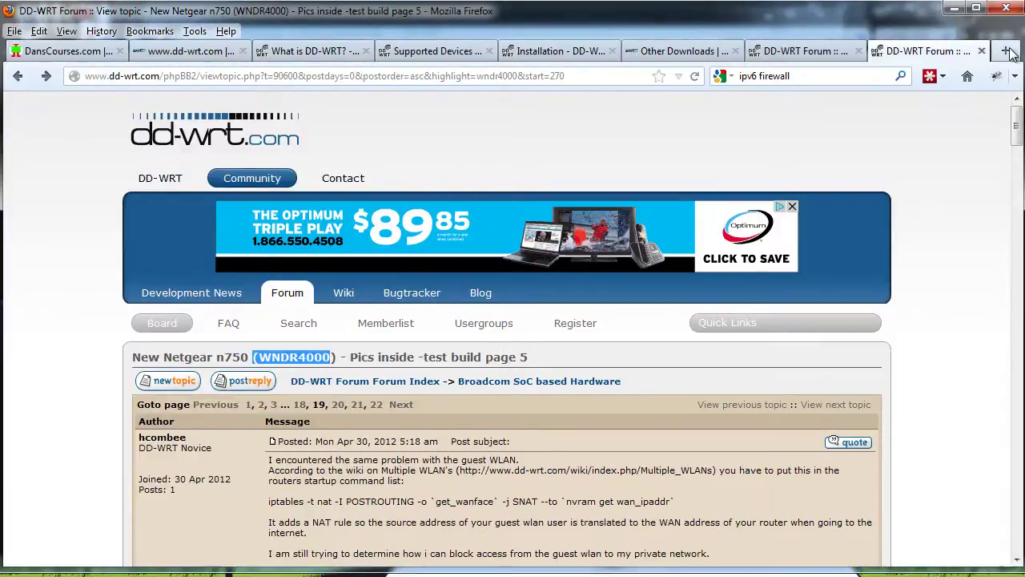
pyautogui.click(1006, 50)
pyautogui.click(1006, 50)
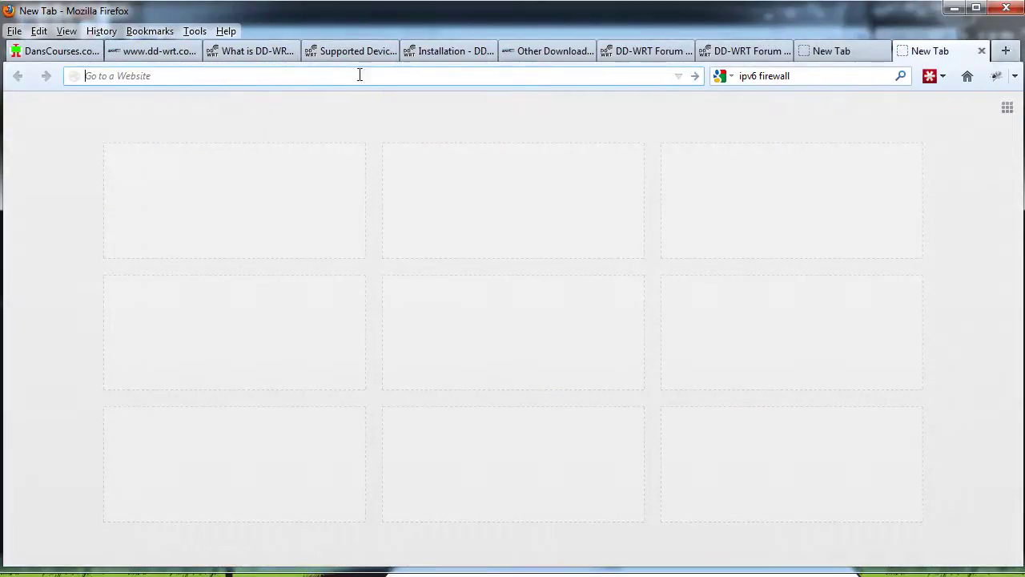
pyautogui.write('192.168.1.1')
pyautogui.press('Return')
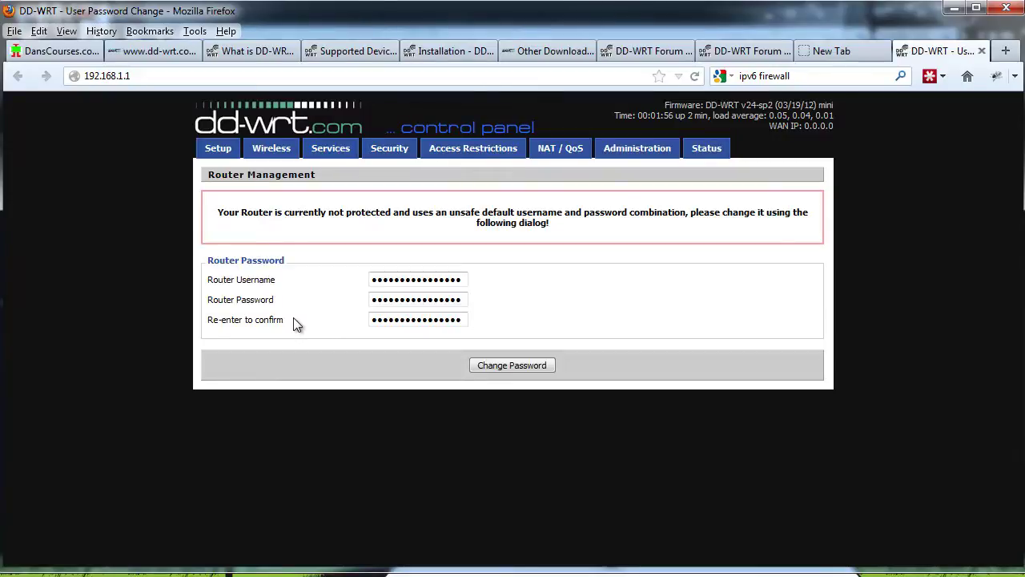
# Set the router username to admin, enter and confirm a new password, and apply the change.
pyautogui.click(393, 279)
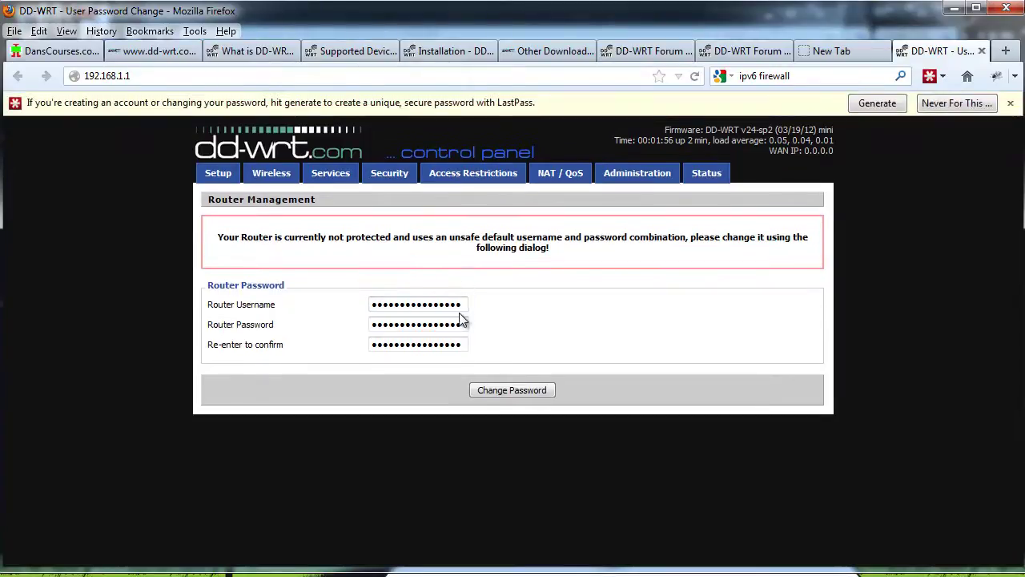
pyautogui.click(1009, 103)
pyautogui.click(461, 280)
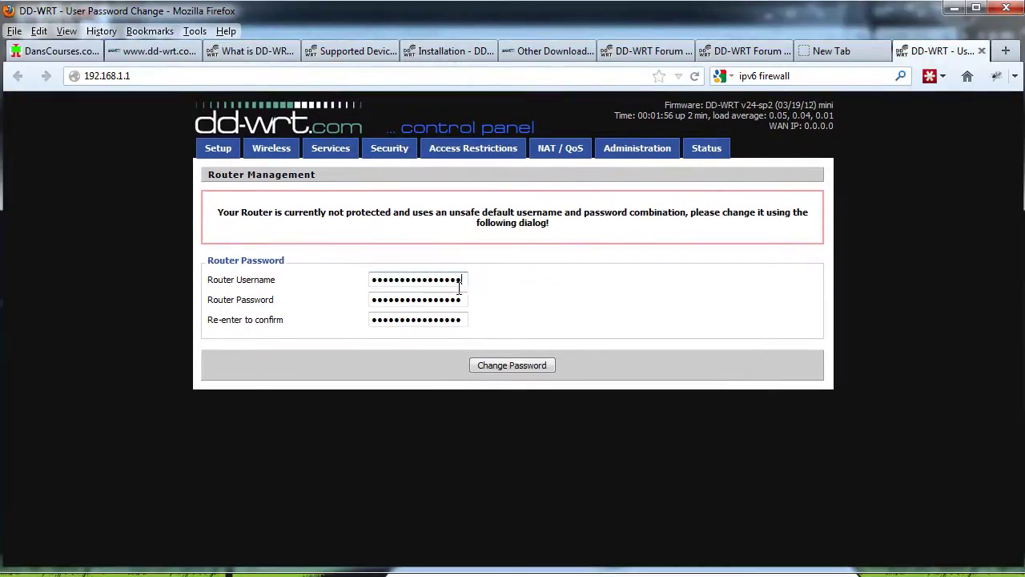
pyautogui.hotkey('ctrl', 'a')
pyautogui.write('admin')
pyautogui.click(463, 299)
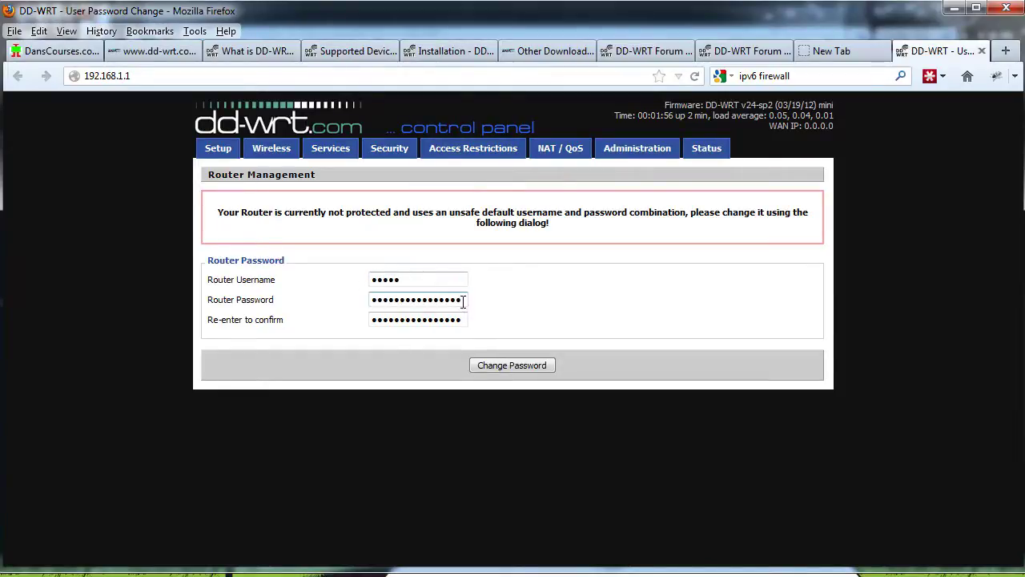
pyautogui.moveTo(463, 299); pyautogui.dragTo(374, 304)
pyautogui.write('••••••••')
pyautogui.click(466, 320)
pyautogui.moveTo(466, 319); pyautogui.dragTo(316, 318)
pyautogui.write('•••')
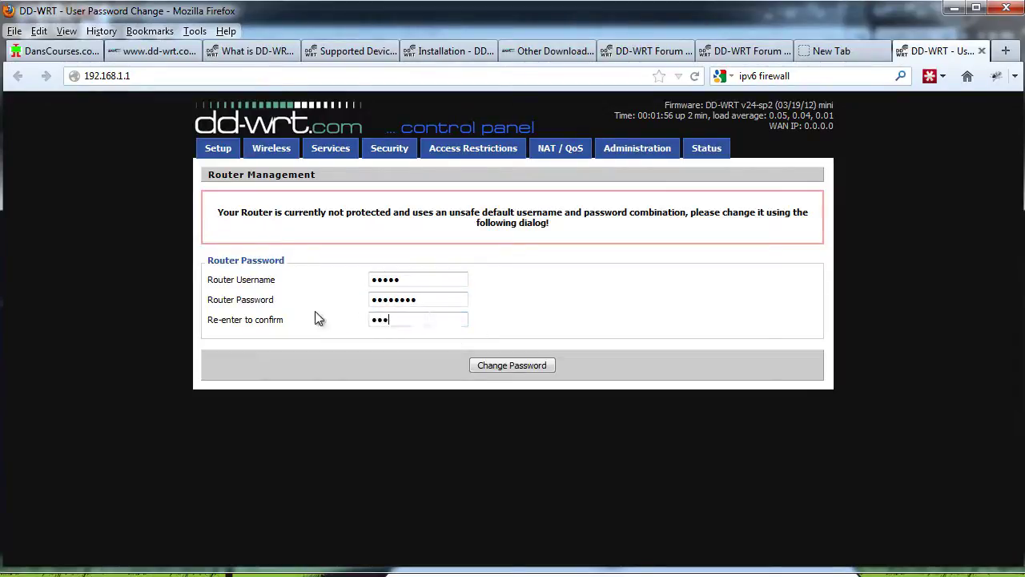
pyautogui.write('••••')
pyautogui.click(495, 367)
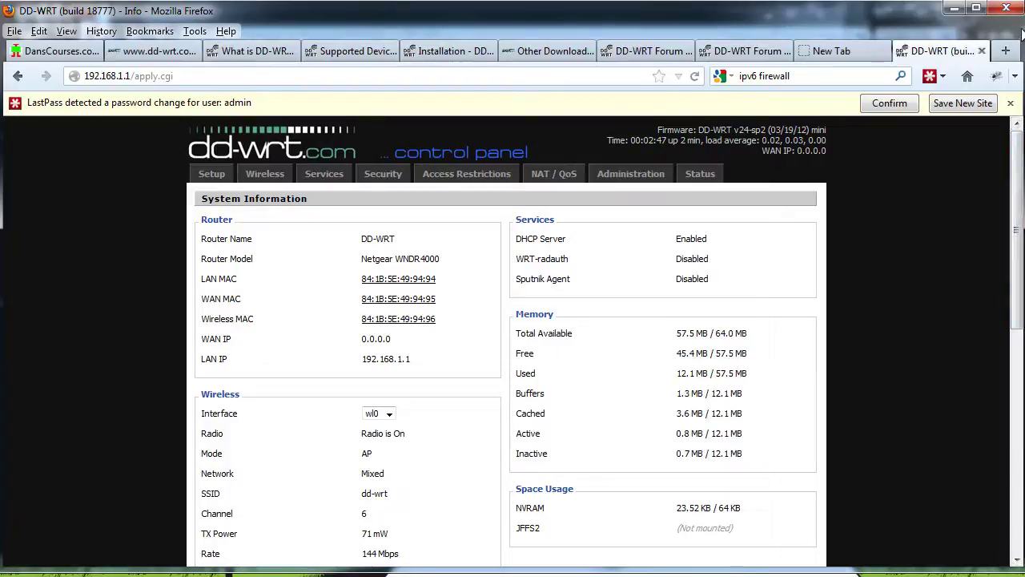
# Close the LastPass change notice and scroll down the System Information page.
pyautogui.click(1010, 102)
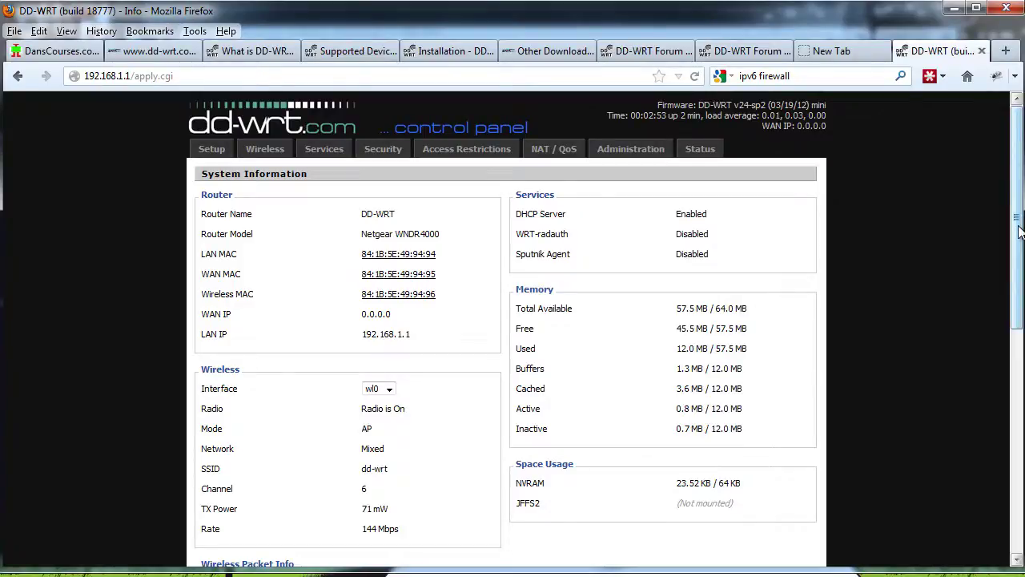
pyautogui.moveTo(1020, 231); pyautogui.dragTo(1018, 186)
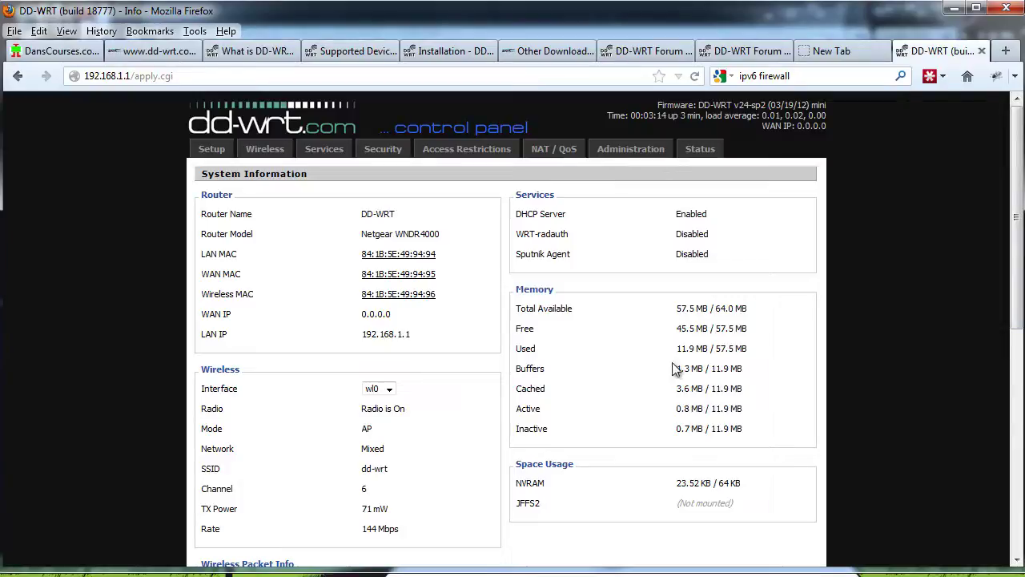
# Upload dd-wrt.v24-18777_NEWD-2_K2.6_big-nv64k.bin in Firmware Upgrade with 'Don't reset' and start the upgrade.
pyautogui.click(624, 157)
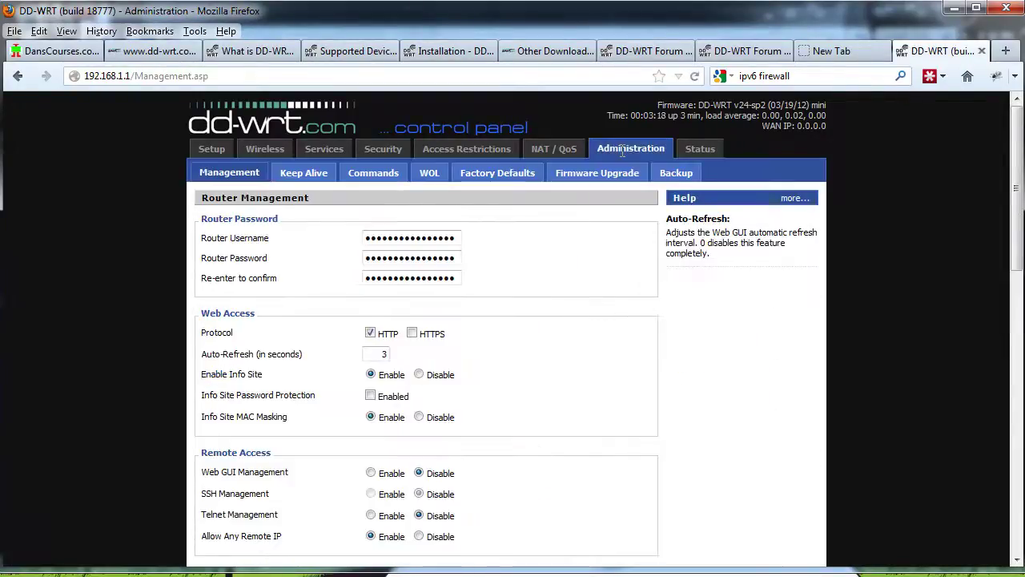
pyautogui.click(609, 178)
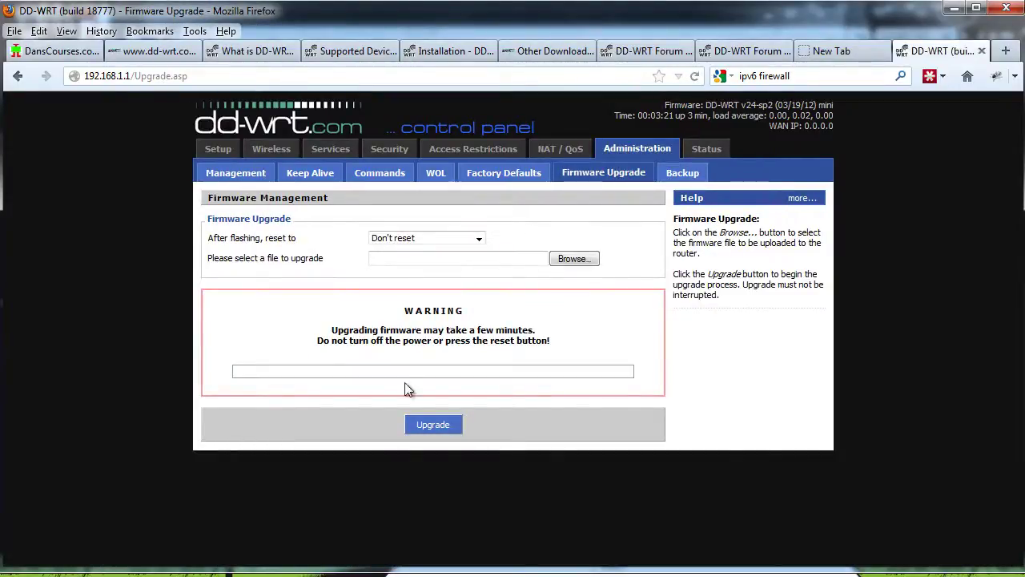
pyautogui.click(478, 238)
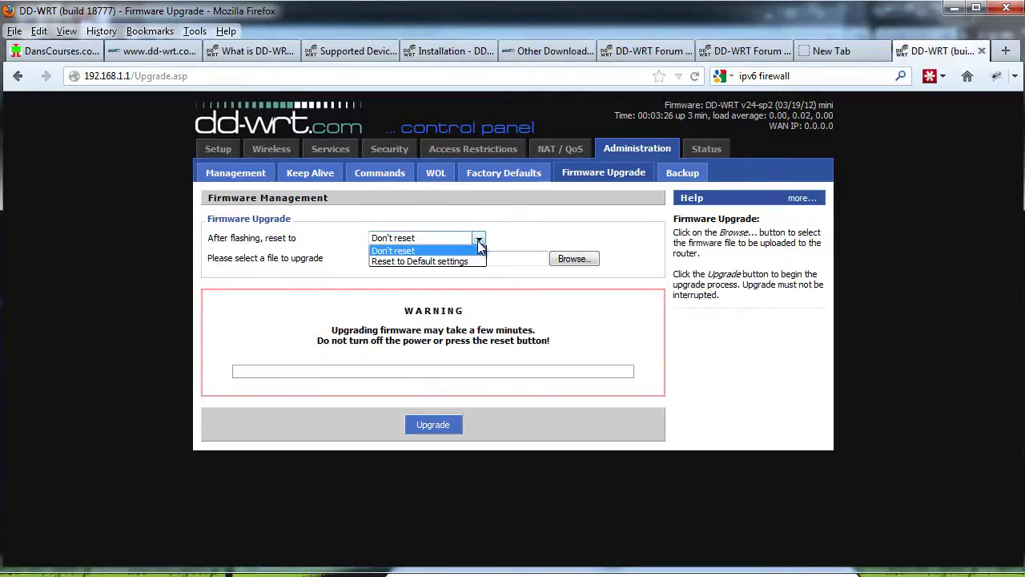
pyautogui.click(479, 245)
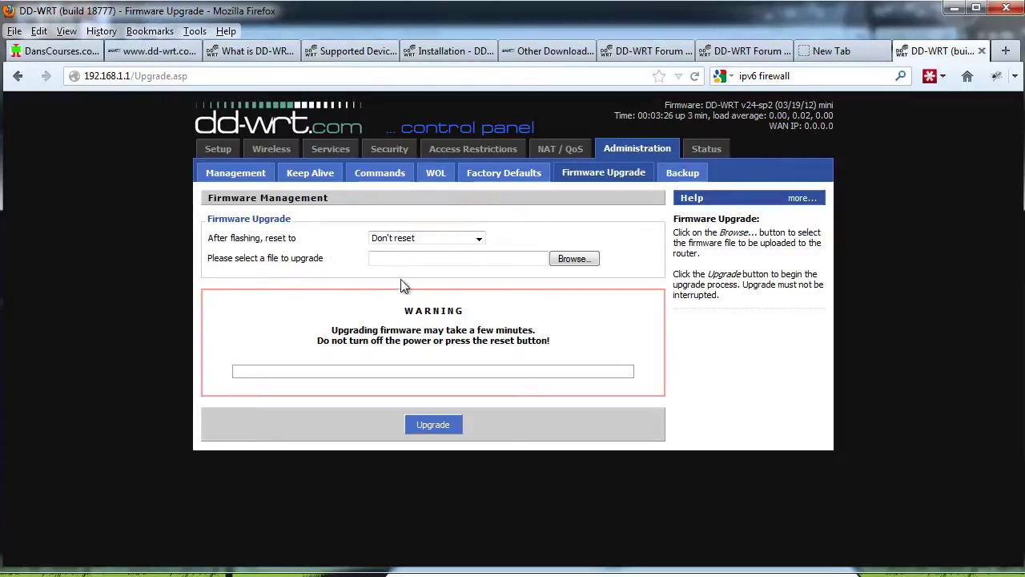
pyautogui.click(574, 259)
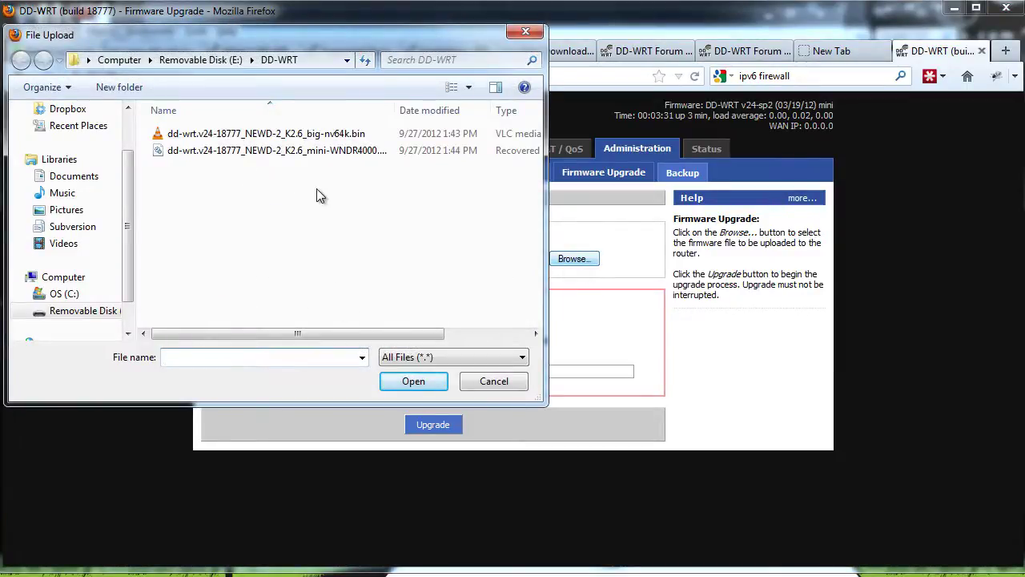
pyautogui.click(269, 136)
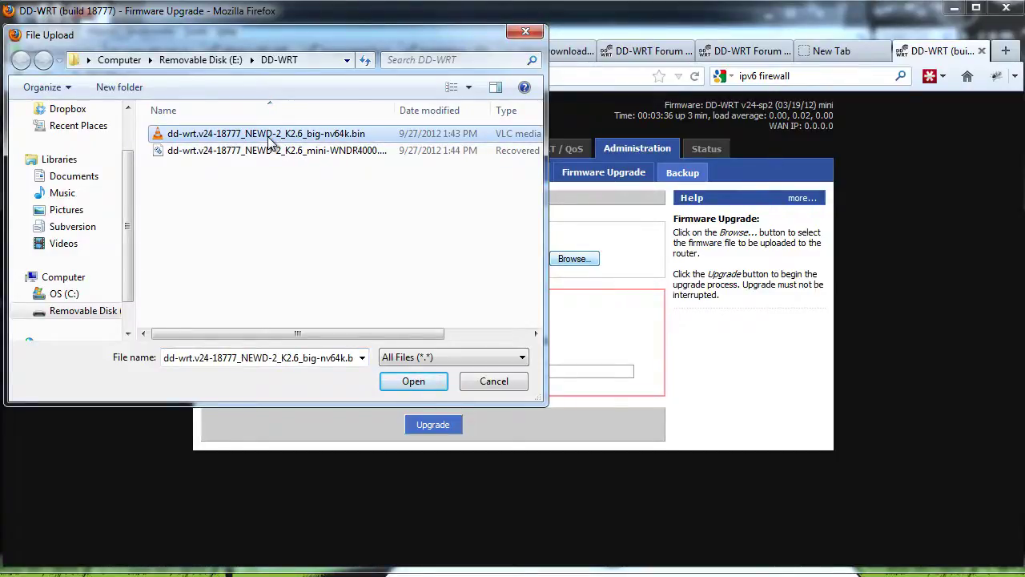
pyautogui.doubleClick(270, 137)
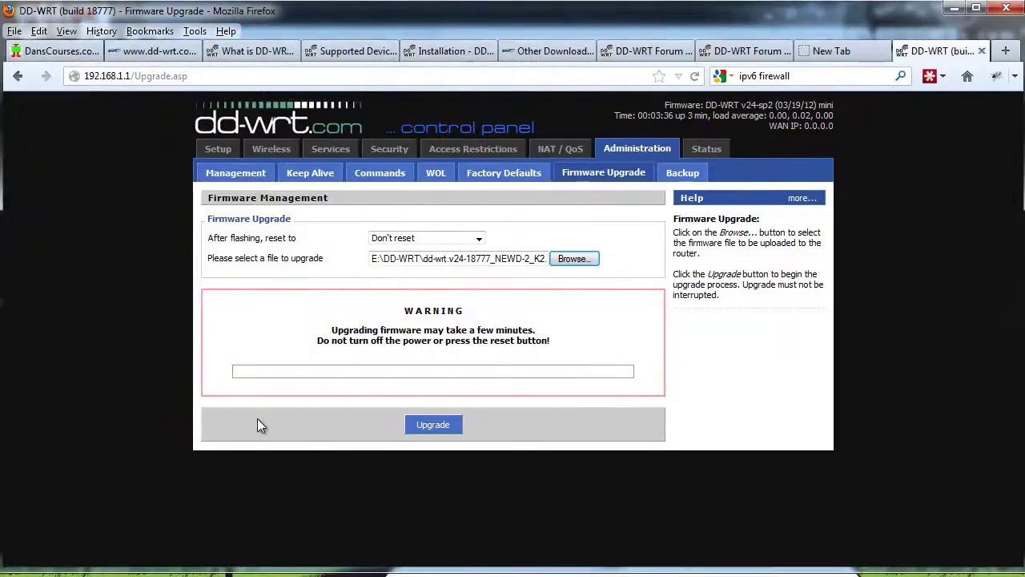
pyautogui.click(432, 426)
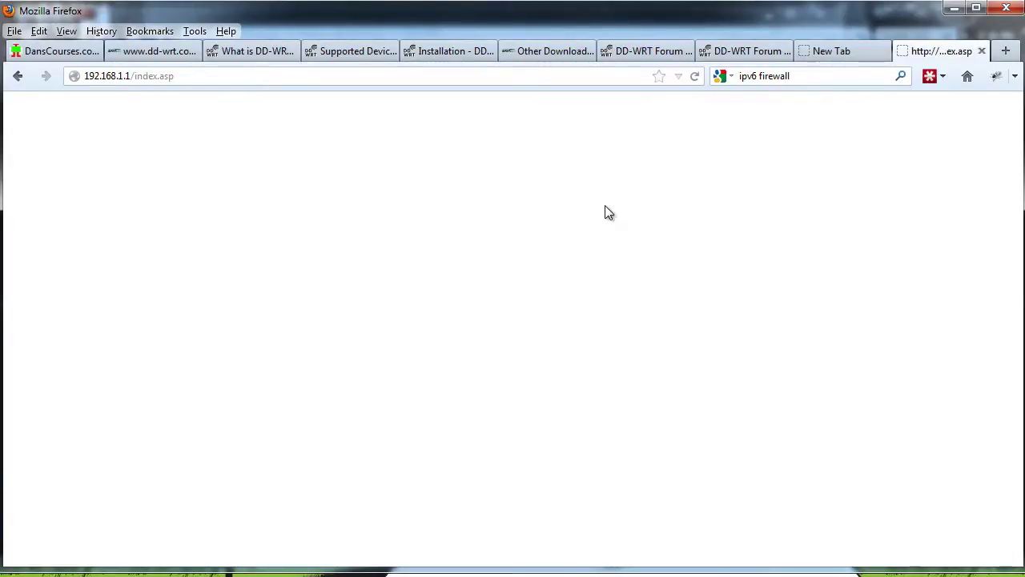
# After the upgrade countdown, trim the address back to 192.168.1.1 and load the big-build control panel.
pyautogui.click(206, 77)
pyautogui.click(199, 77)
pyautogui.press('BackSpace')
pyautogui.press('BackSpace')
pyautogui.press('BackSpace')
pyautogui.press('BackSpace')
pyautogui.press('BackSpace')
pyautogui.press('BackSpace')
pyautogui.press('BackSpace')
pyautogui.press('BackSpace')
pyautogui.press('BackSpace')
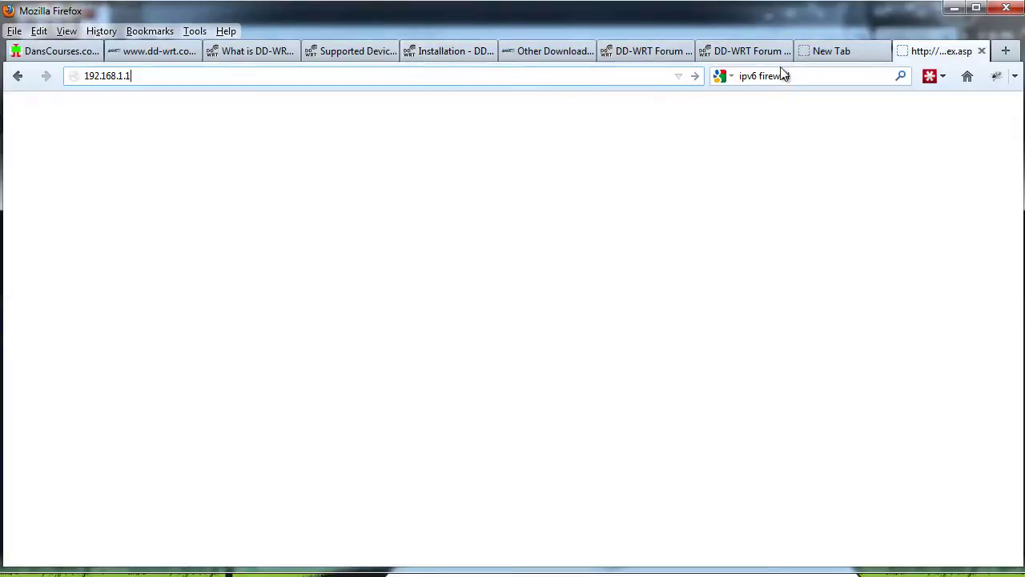
pyautogui.click(695, 76)
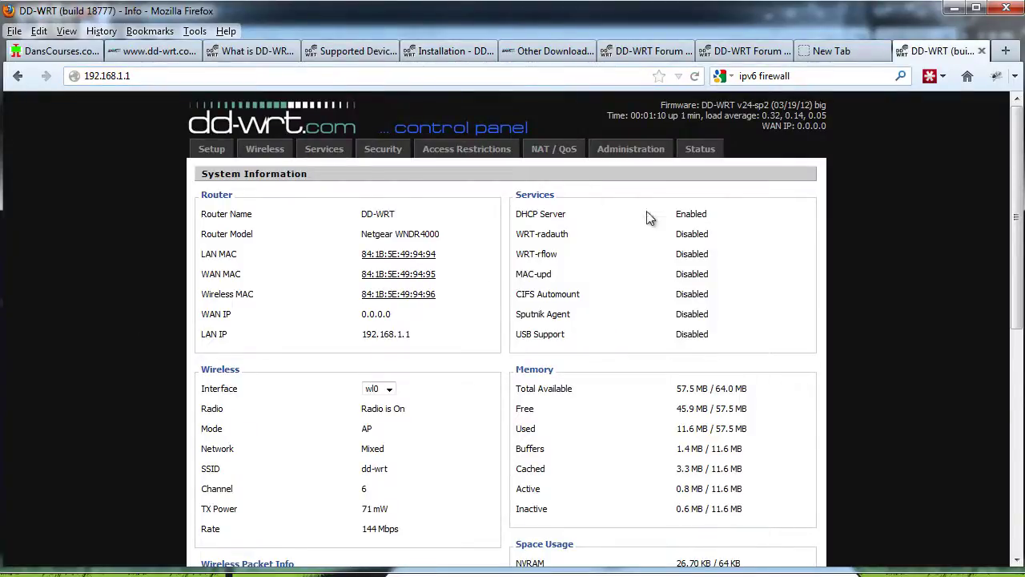
pyautogui.moveTo(1017, 155); pyautogui.dragTo(873, 121)
# Reload the router page and fill in the new username and password fields of the Router Management form.
pyautogui.click(157, 75)
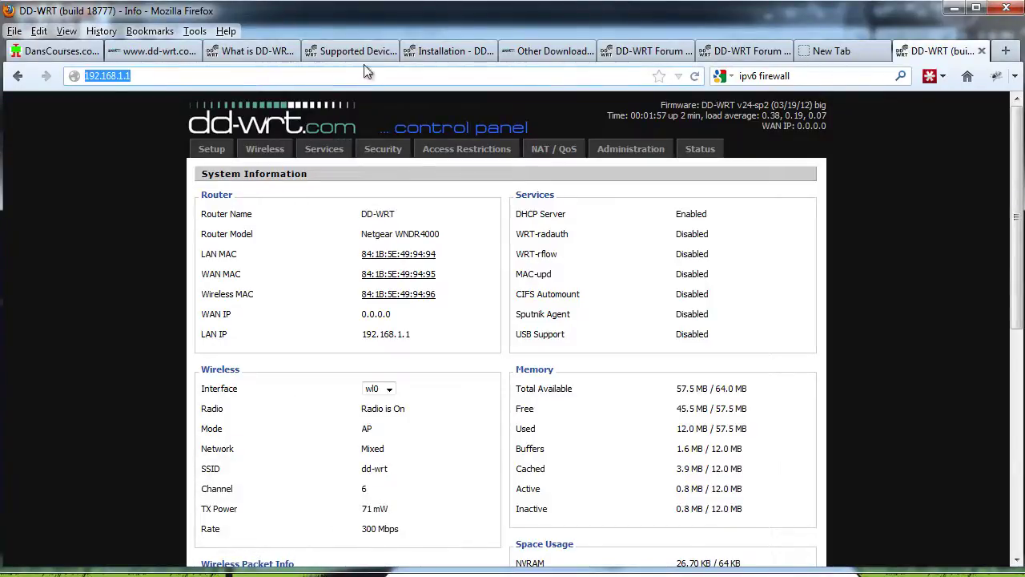
pyautogui.click(694, 75)
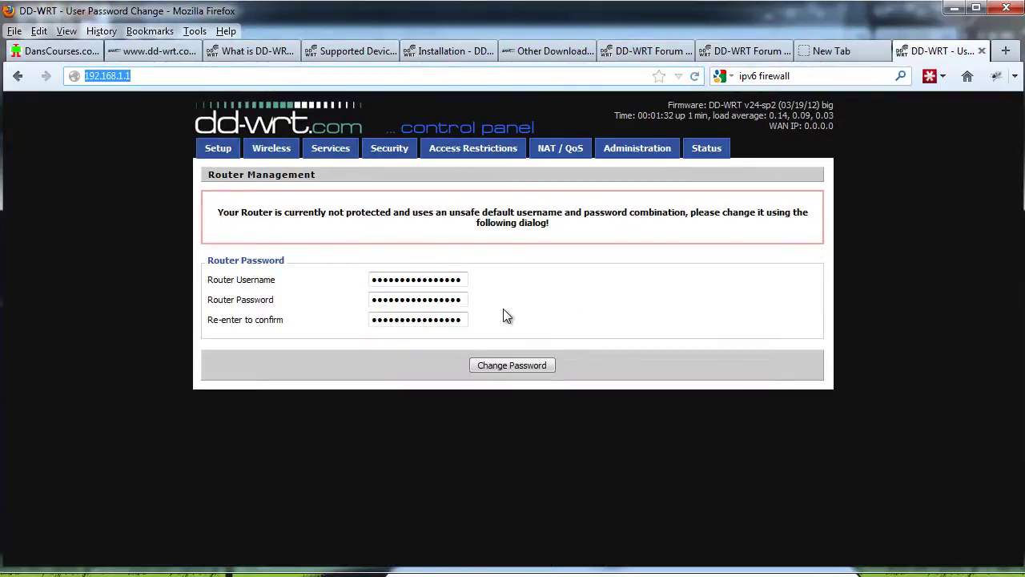
pyautogui.click(449, 299)
pyautogui.click(460, 280)
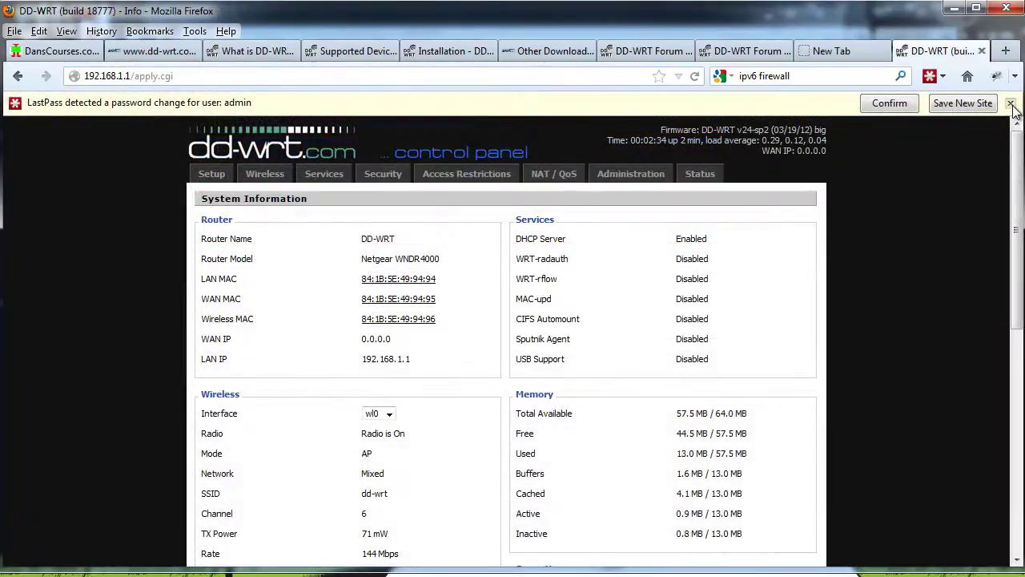
pyautogui.moveTo(1011, 106); pyautogui.dragTo(1013, 112)
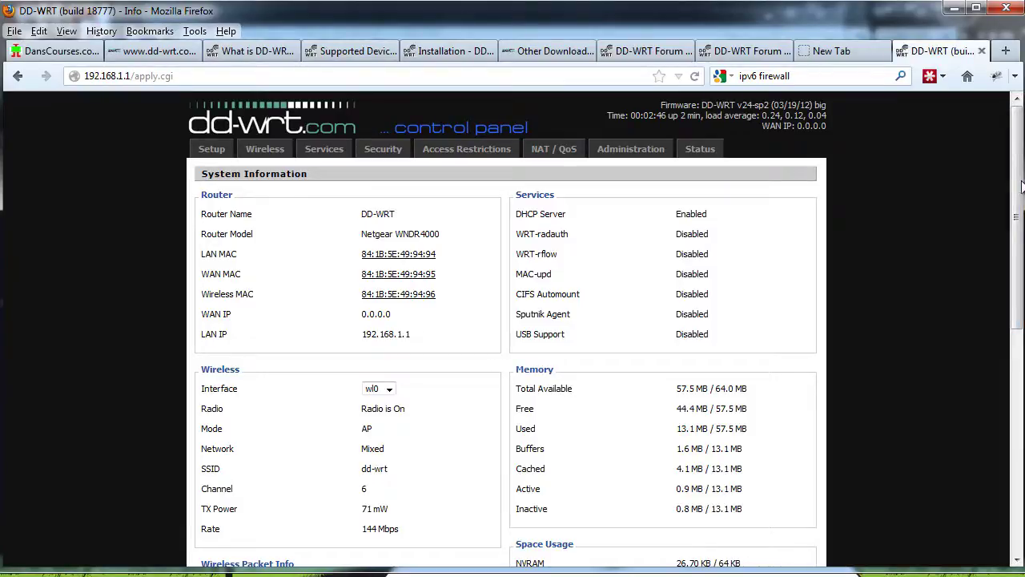
pyautogui.moveTo(1021, 187); pyautogui.dragTo(1021, 161)
# Sign into the Services section with the new credentials, dismiss LastPass, and scroll through Services Management.
pyautogui.click(324, 149)
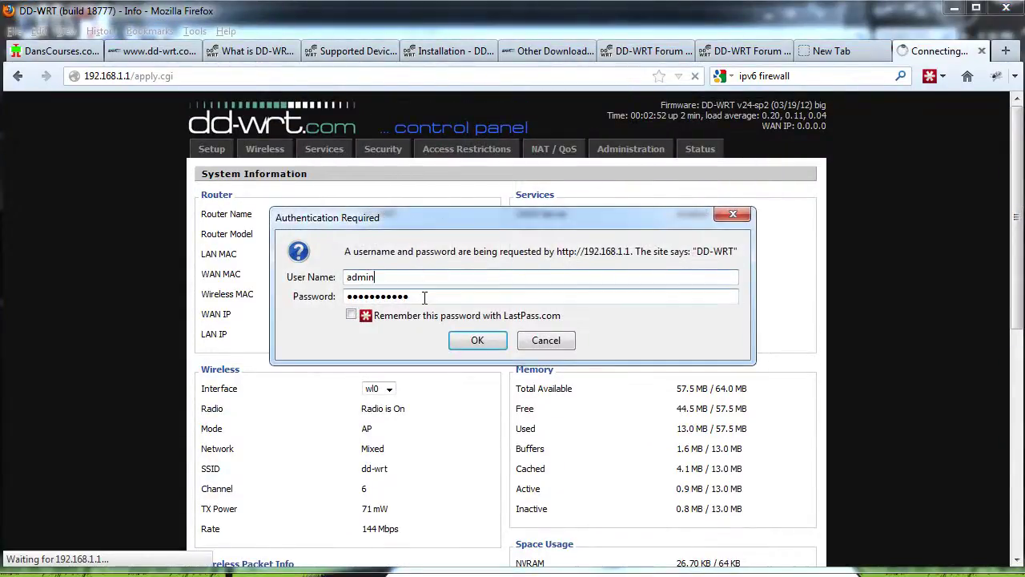
pyautogui.press('Tab')
pyautogui.write('ad')
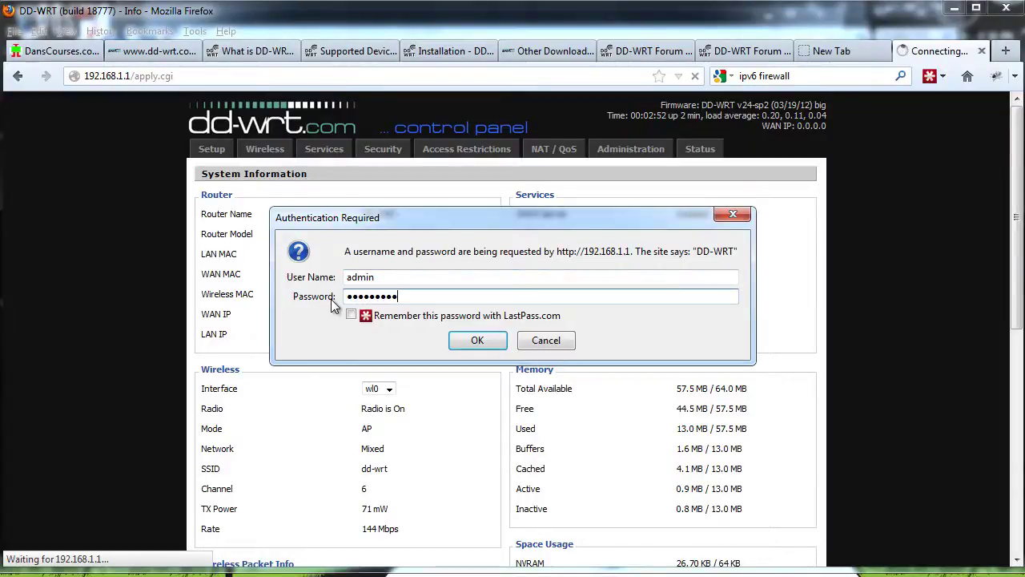
pyautogui.press('Return')
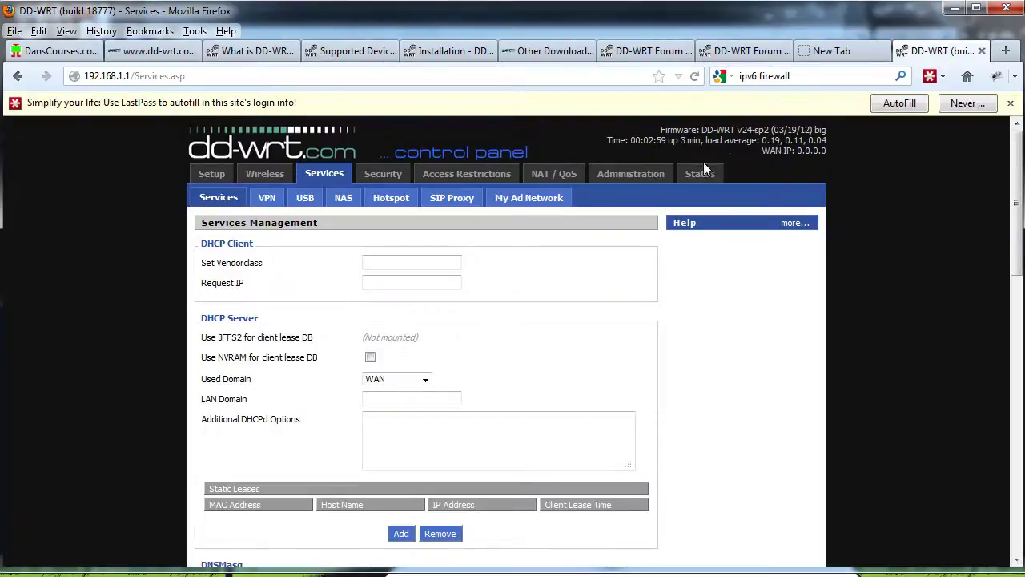
pyautogui.click(1009, 103)
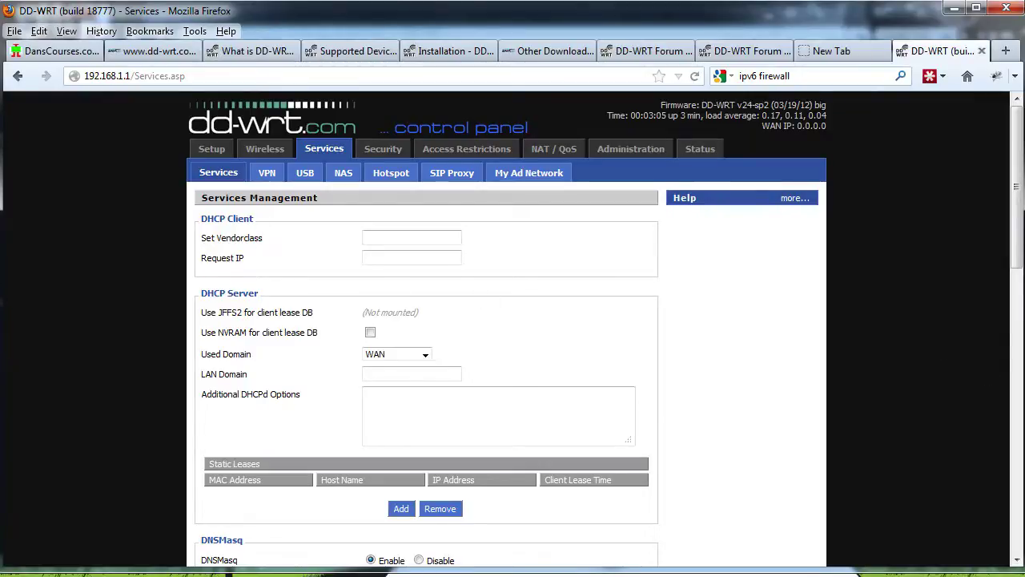
pyautogui.moveTo(1022, 246); pyautogui.dragTo(1017, 423)
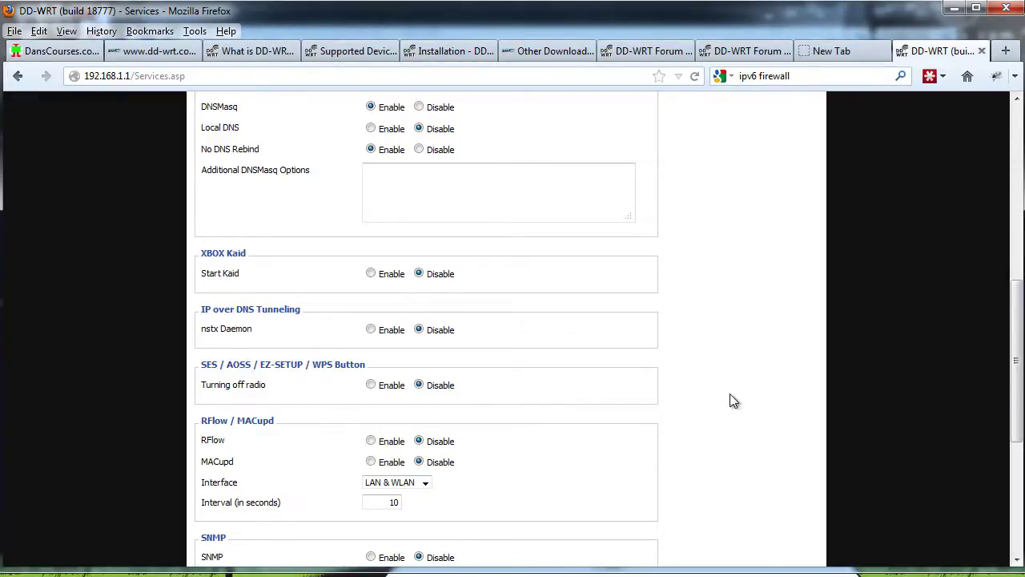
pyautogui.moveTo(1018, 327); pyautogui.dragTo(1020, 436)
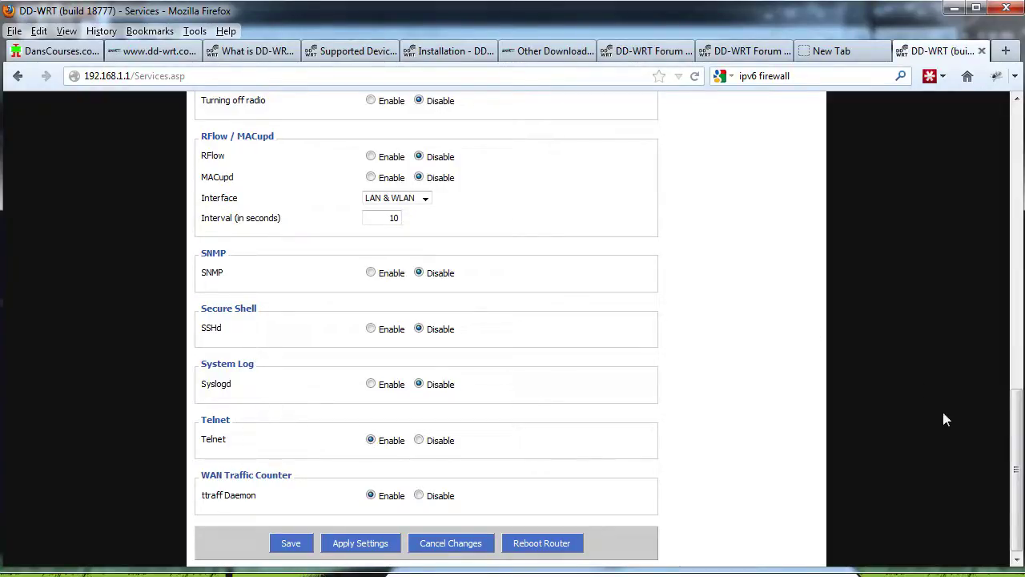
pyautogui.moveTo(1015, 484); pyautogui.dragTo(1016, 188)
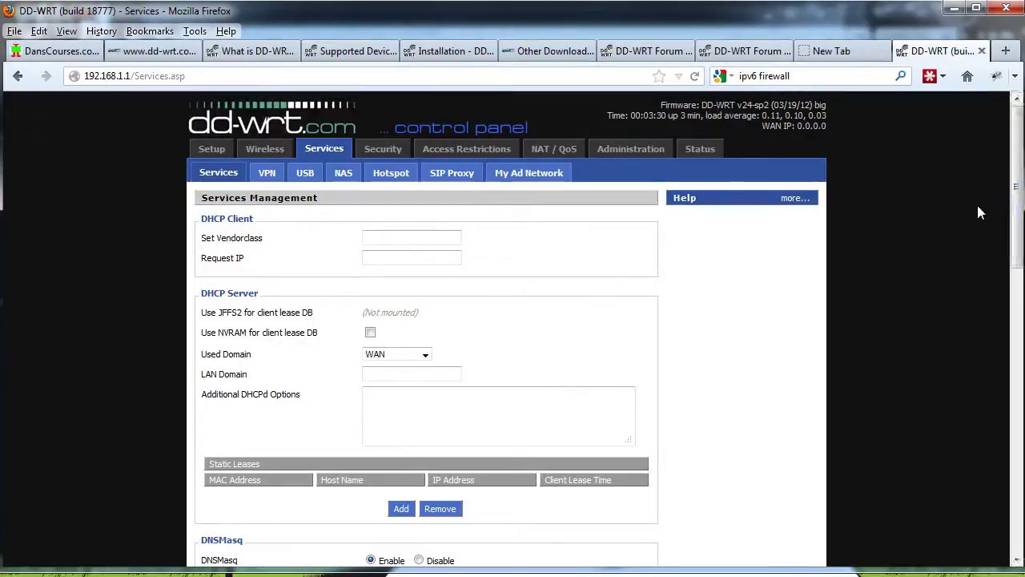
# Browse the VPN, USB and NAS service pages, ending on Hotspot Portal with Sputnik, Wifidog and Chillispot disabled.
pyautogui.click(269, 174)
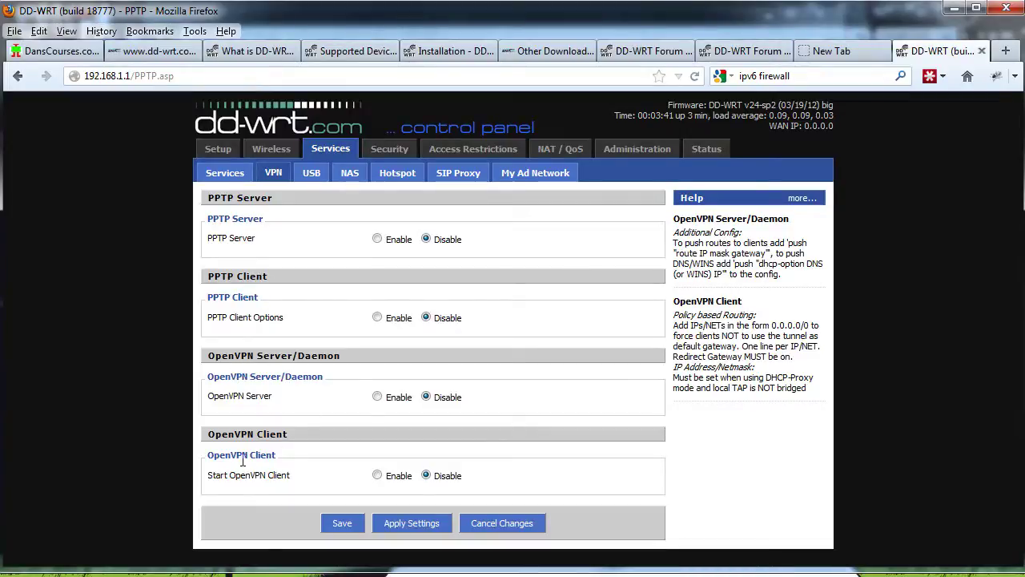
pyautogui.click(311, 173)
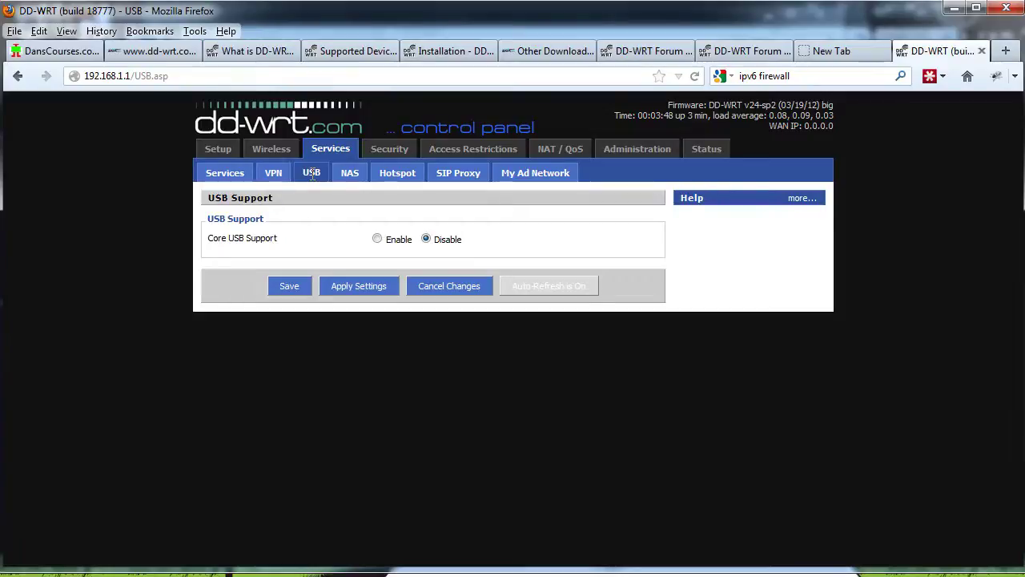
pyautogui.click(350, 176)
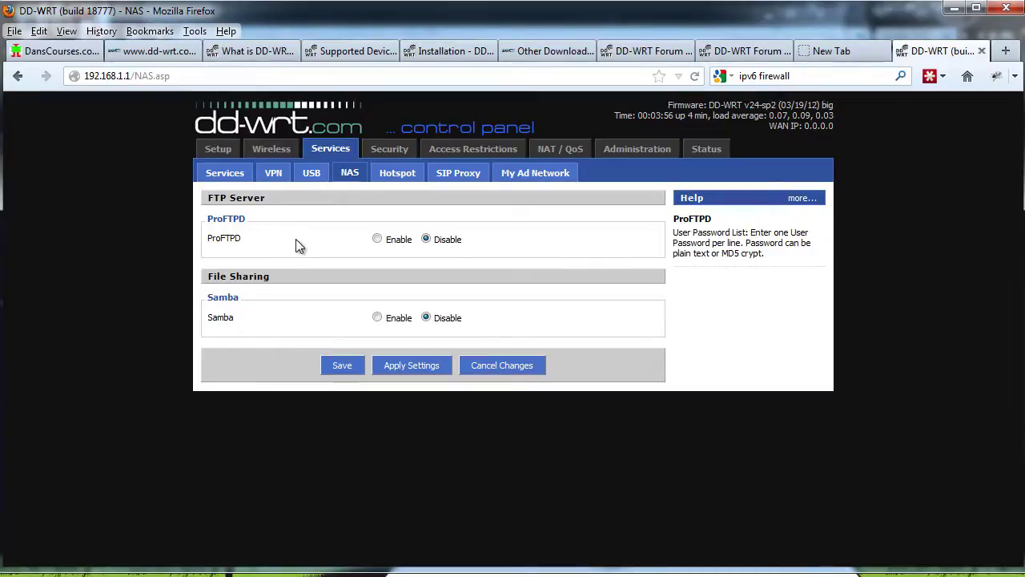
pyautogui.click(407, 176)
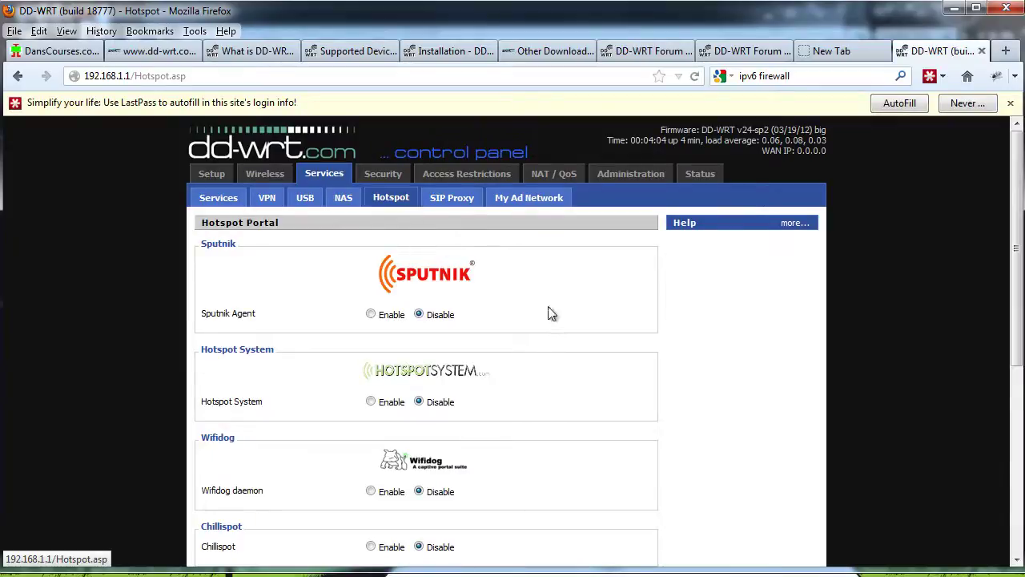
pyautogui.moveTo(1016, 250)
pyautogui.mouseDown()
pyautogui.moveTo(1015, 415)
pyautogui.moveTo(1015, 246)
pyautogui.mouseUp()
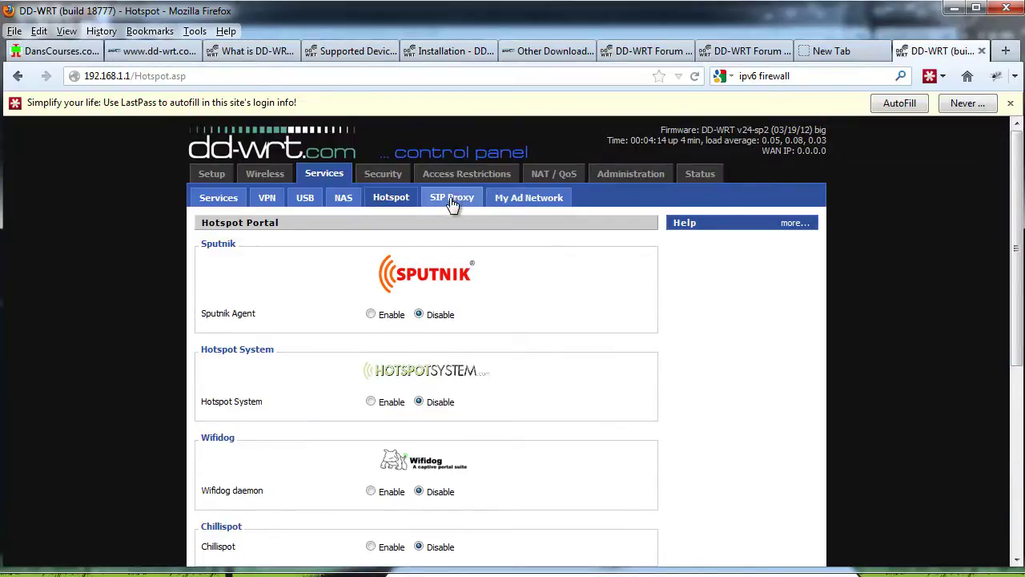
# Review the Security tab's firewall settings down the full page.
pyautogui.click(377, 173)
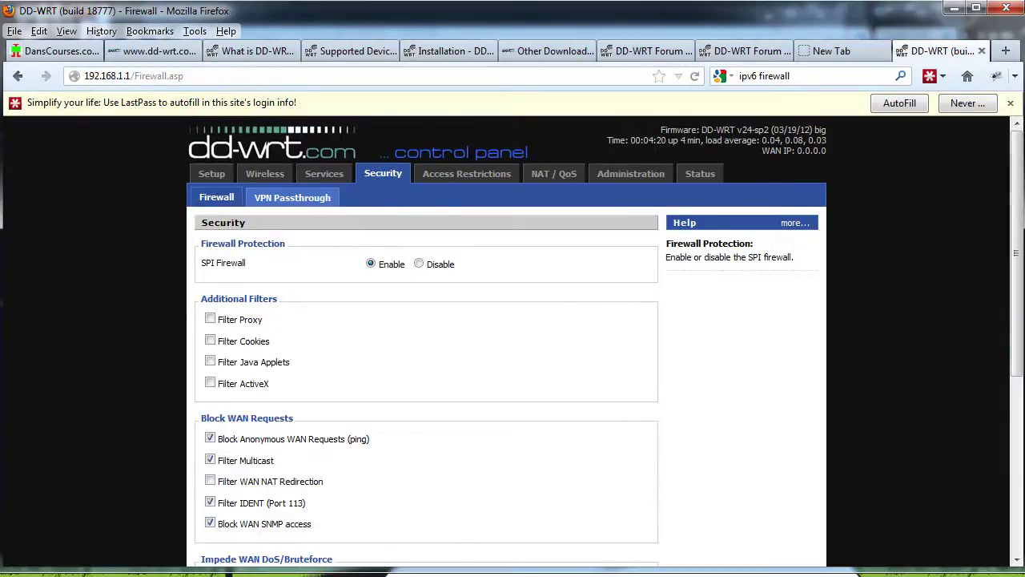
pyautogui.scroll(-4, 512, 341)
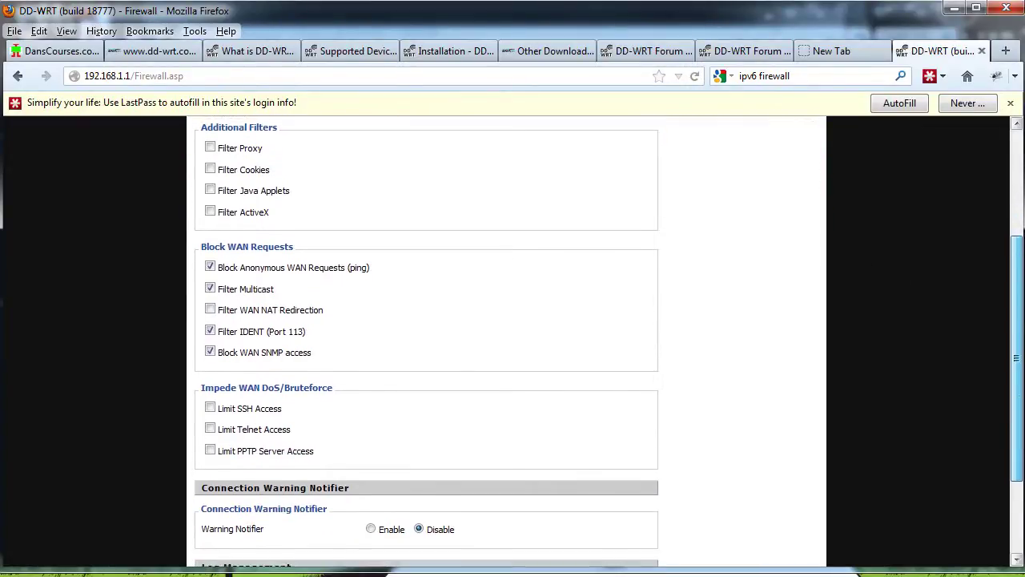
pyautogui.scroll(-3, 512, 341)
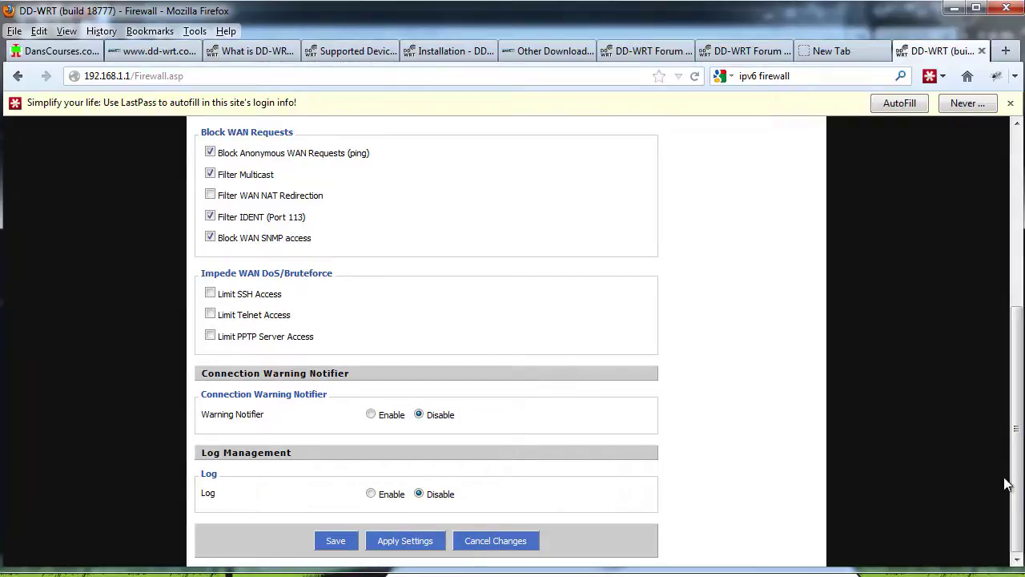
pyautogui.moveTo(1018, 474); pyautogui.dragTo(1010, 317)
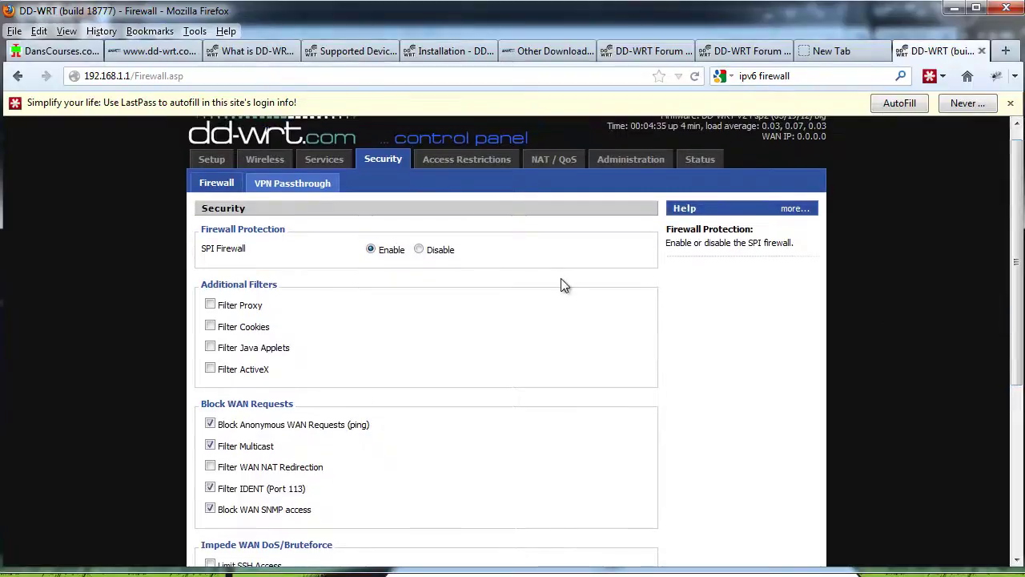
# Look over the Access Restrictions WAN access policies.
pyautogui.click(445, 160)
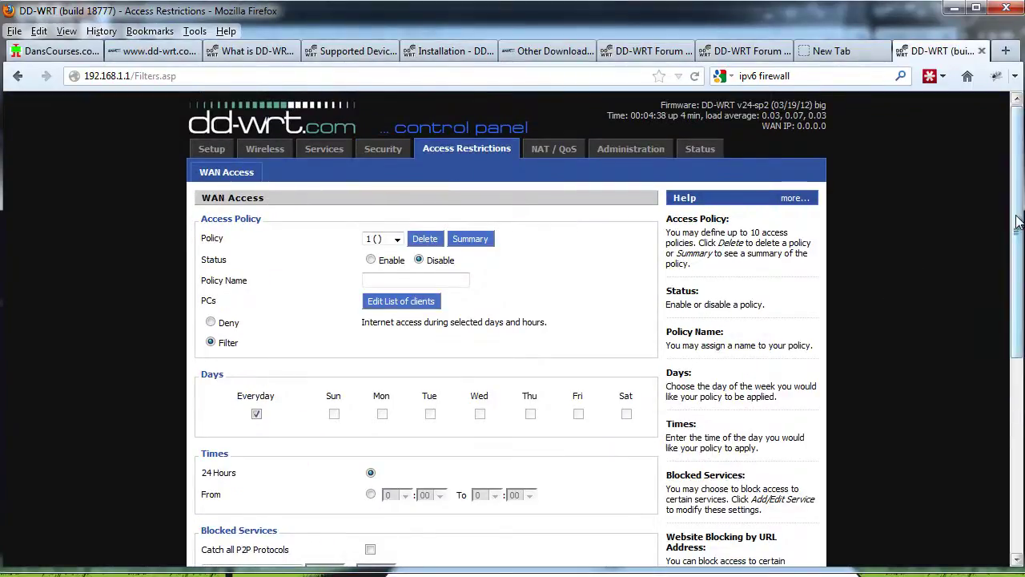
pyautogui.moveTo(1022, 212); pyautogui.dragTo(1021, 447)
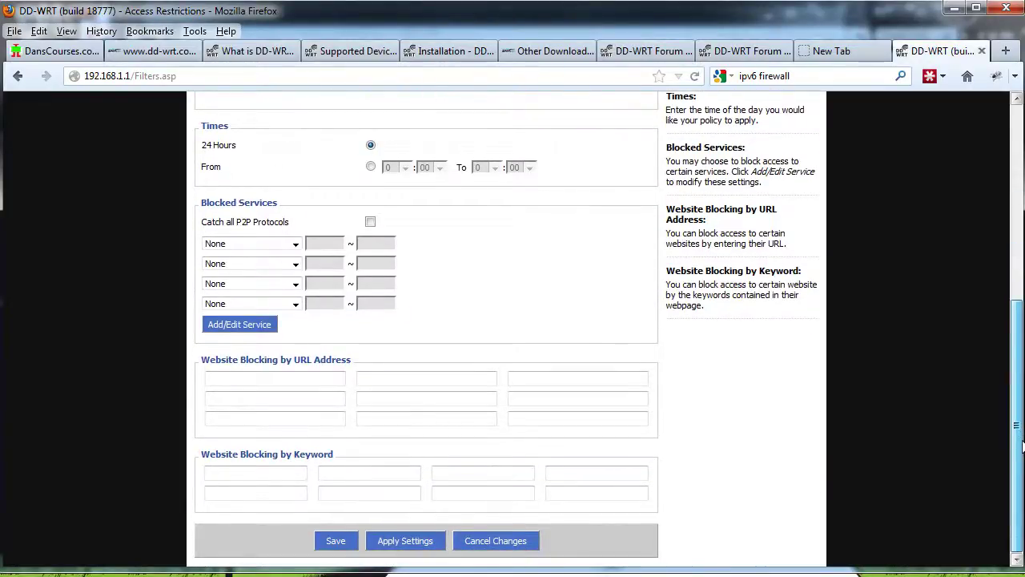
pyautogui.moveTo(1022, 448); pyautogui.dragTo(1022, 244)
# Check the empty Port Forwarding list and DMZ page, ending on QoS: disabled, uplink/downlink 0 kbps.
pyautogui.click(564, 156)
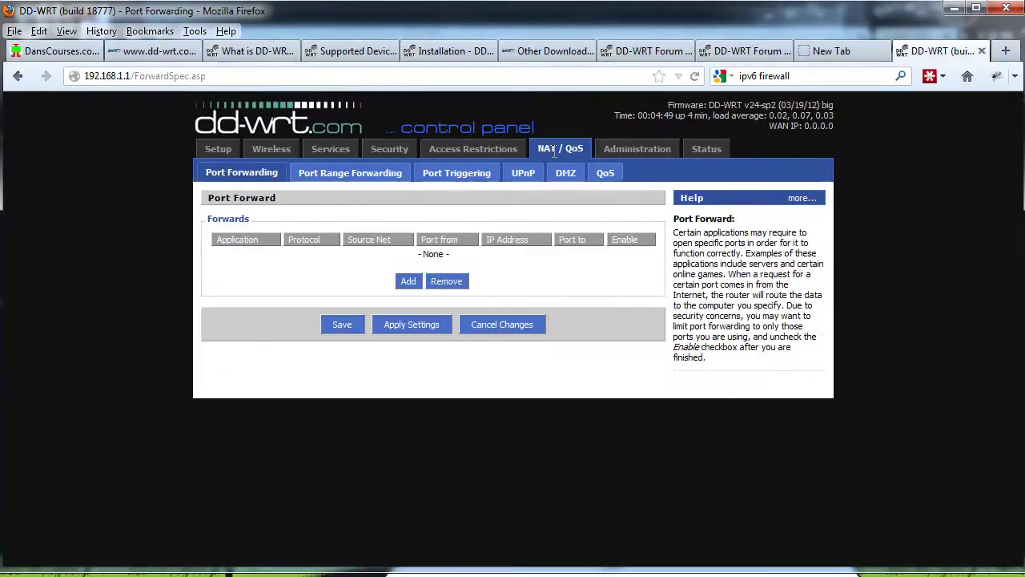
pyautogui.click(632, 152)
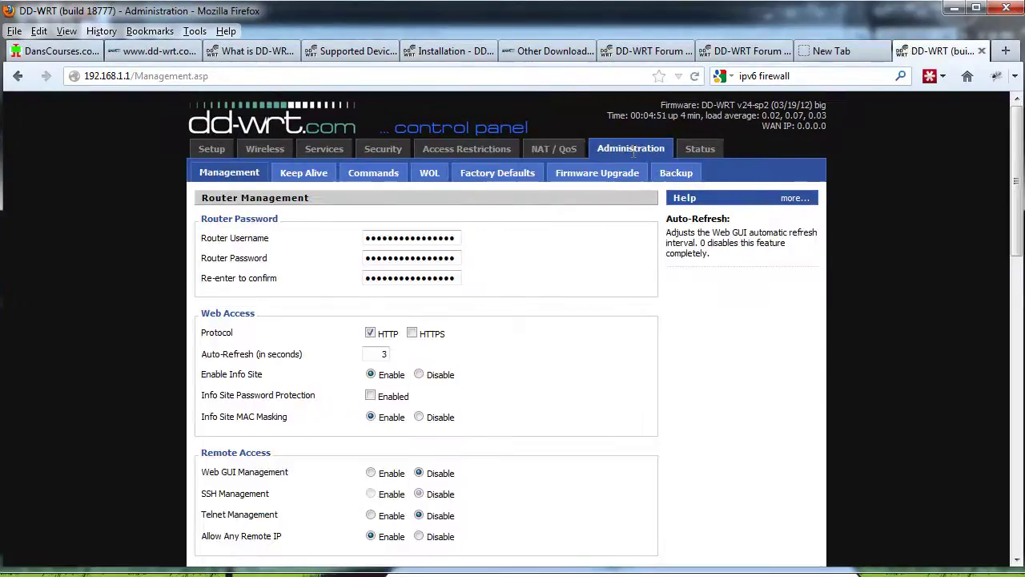
pyautogui.click(559, 154)
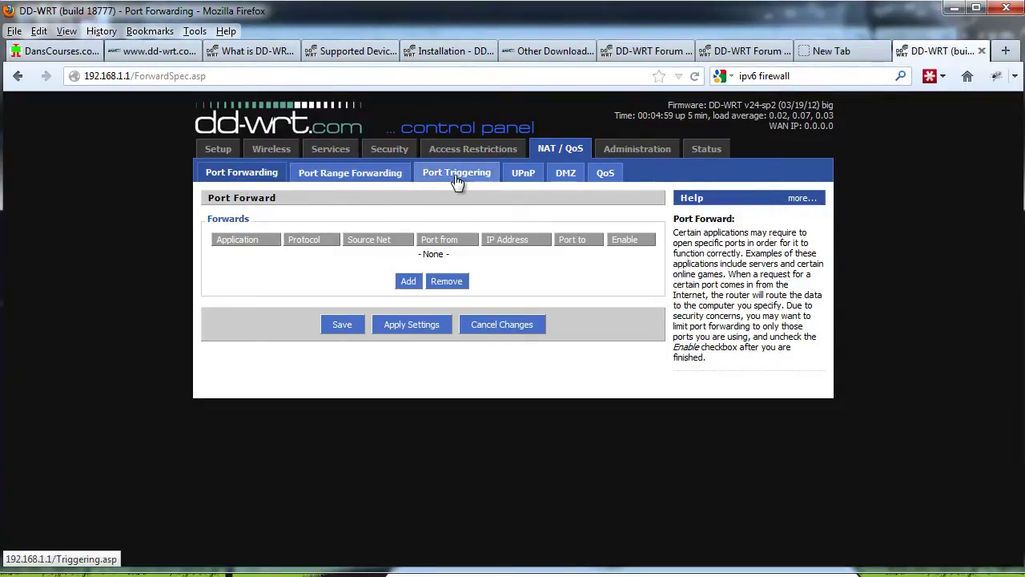
pyautogui.click(566, 177)
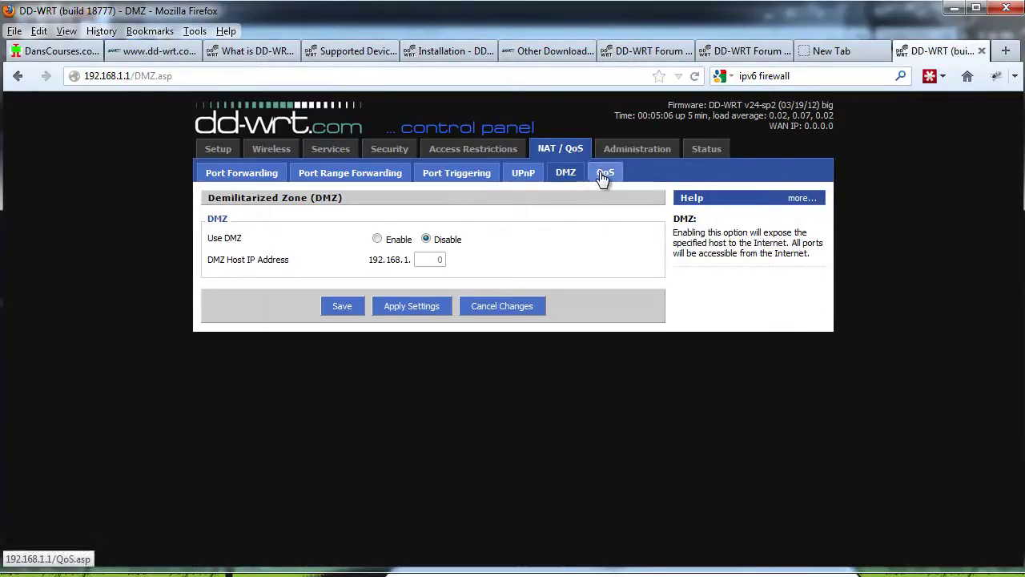
pyautogui.click(604, 175)
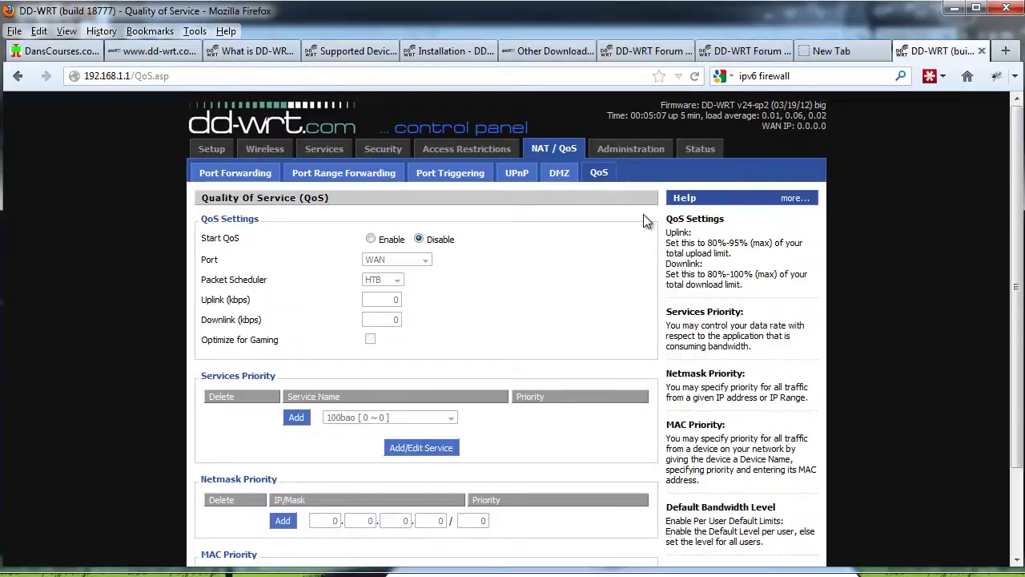
# Review Wireless Basic Settings: wl0 in Mixed mode on channel 6, wl1 disabled.
pyautogui.click(257, 146)
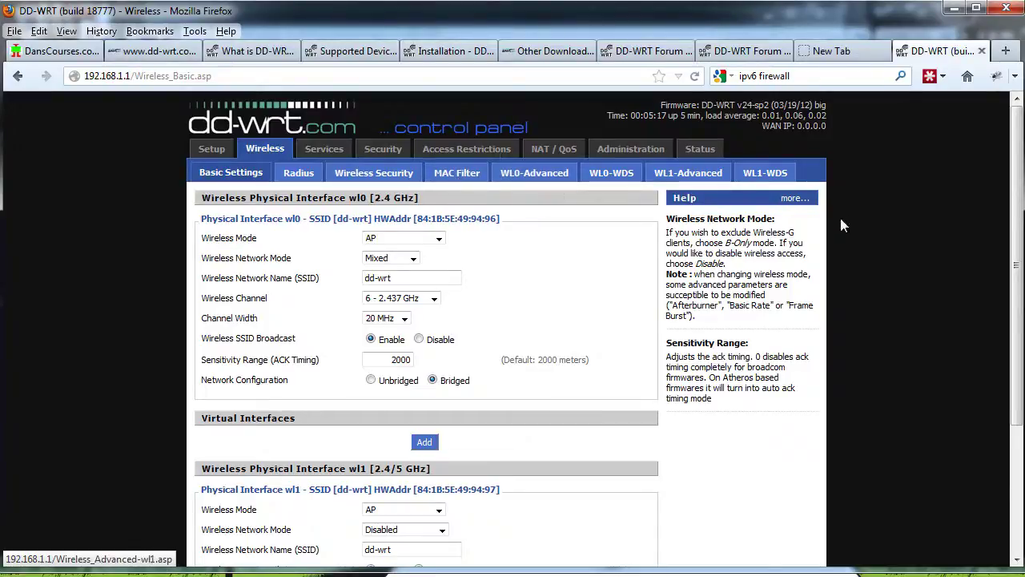
pyautogui.scroll(-4, 1017, 320)
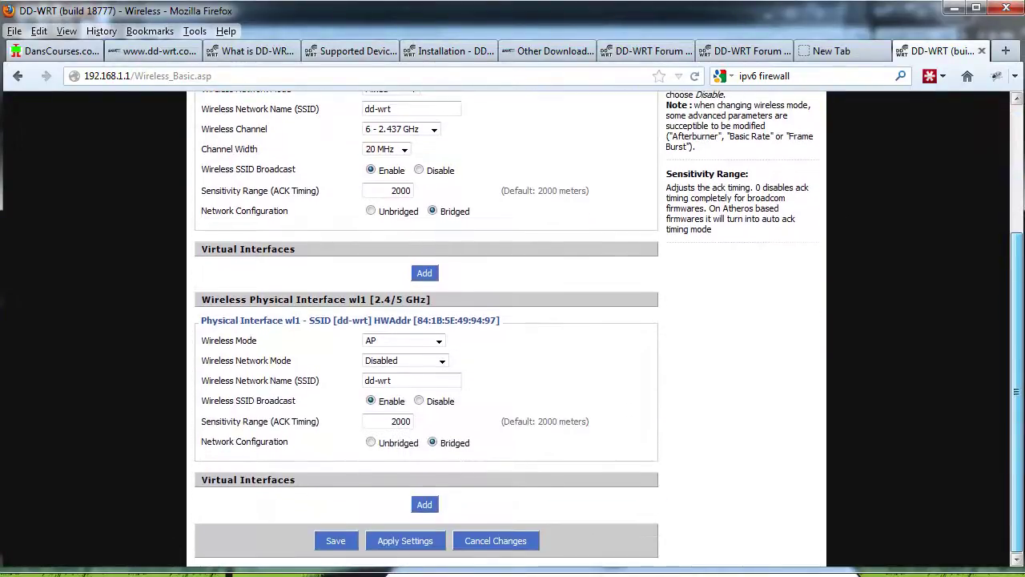
pyautogui.scroll(4, 1017, 320)
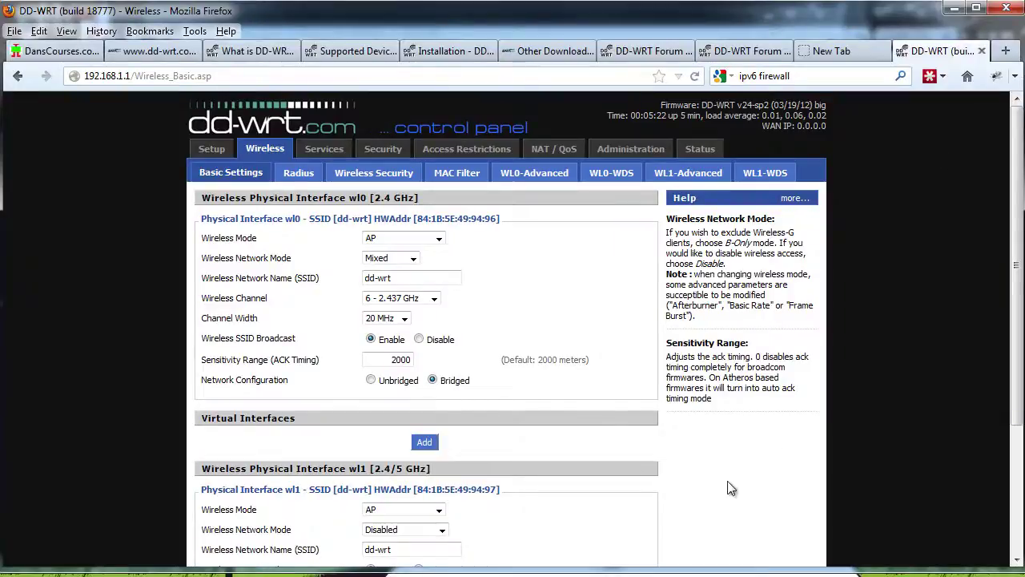